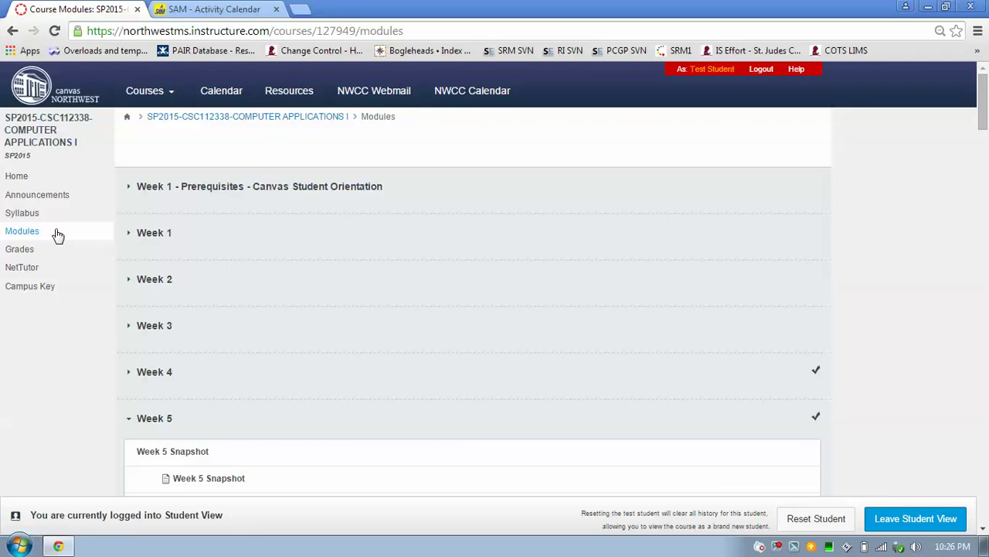
- Open the Week 6 Excel Chapter 4 - SAM Exam assignment in a new tab and highlight the allowed number of attempts, "twice"
scroll(58, 235, "down", 4)
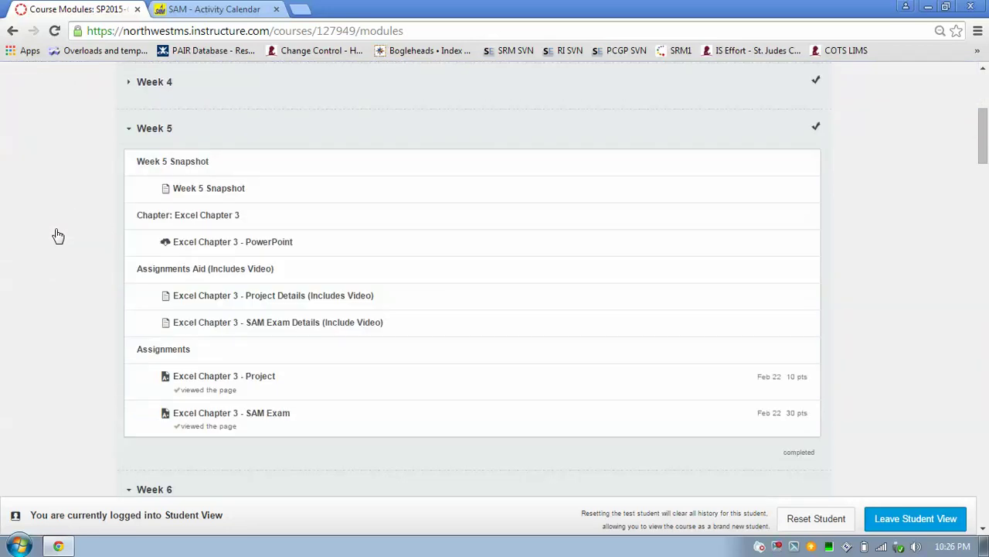
left_click(155, 129)
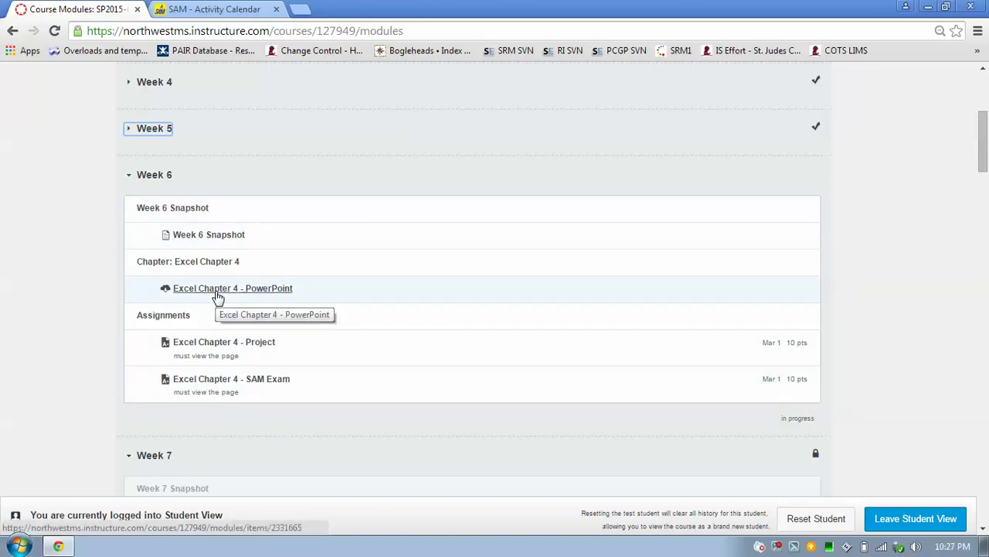
right_click(269, 386)
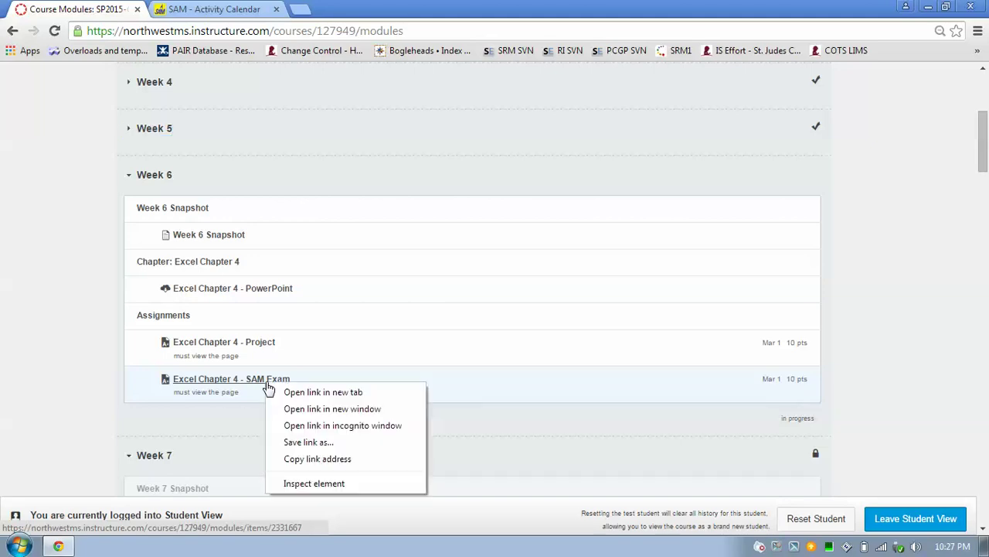
left_click(284, 391)
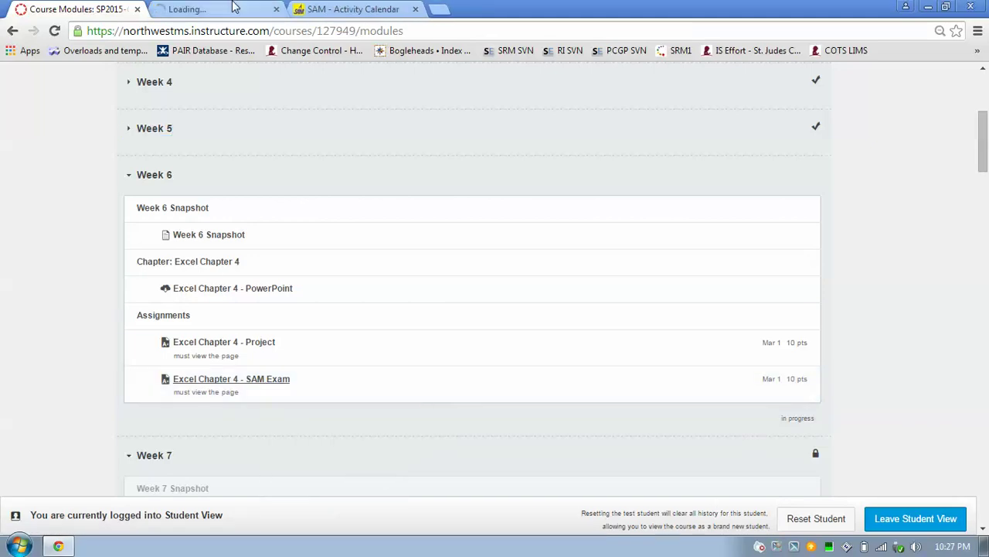
left_click(233, 7)
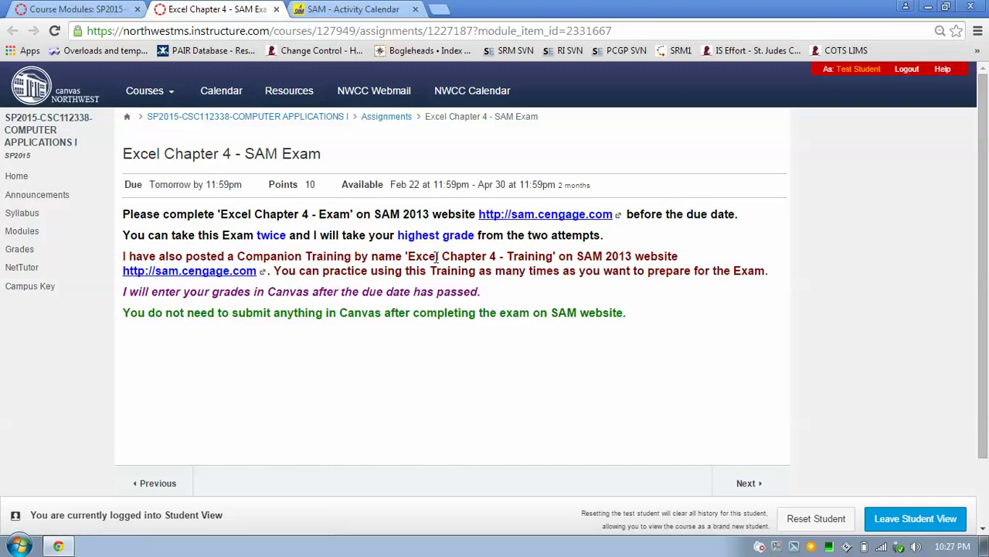
triple_click(260, 235)
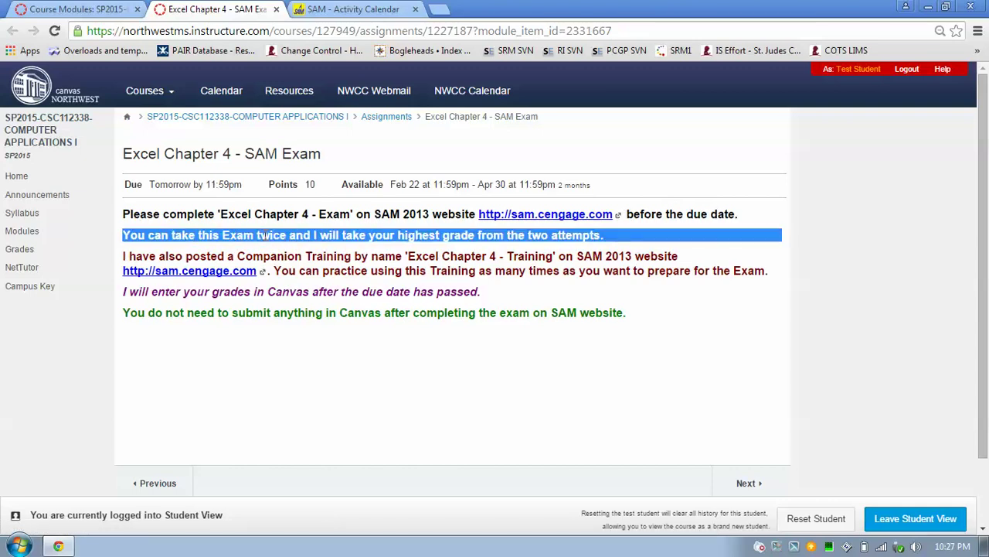
double_click(261, 235)
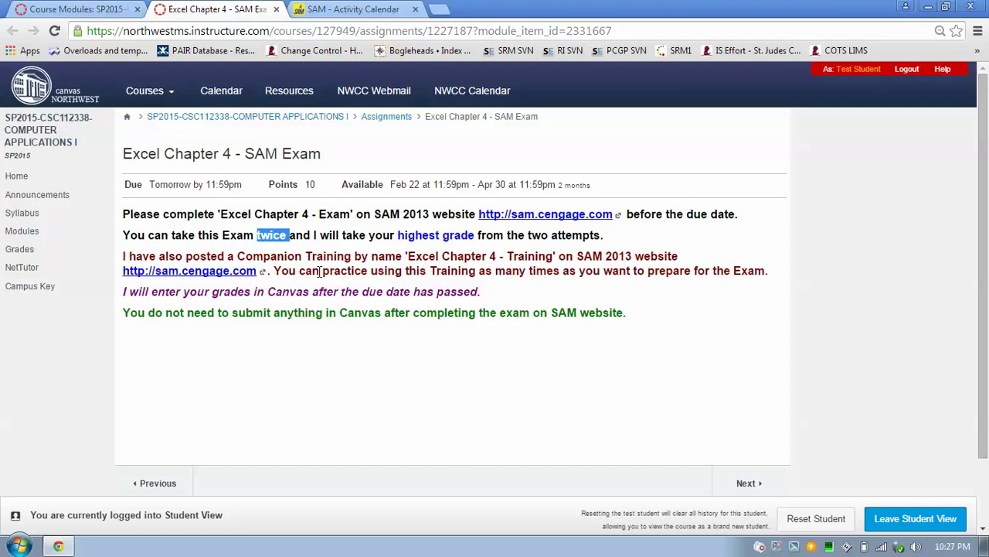
- Switch to the SAM activity calendar page and hide the browser's bookmarks bar
left_click(349, 9)
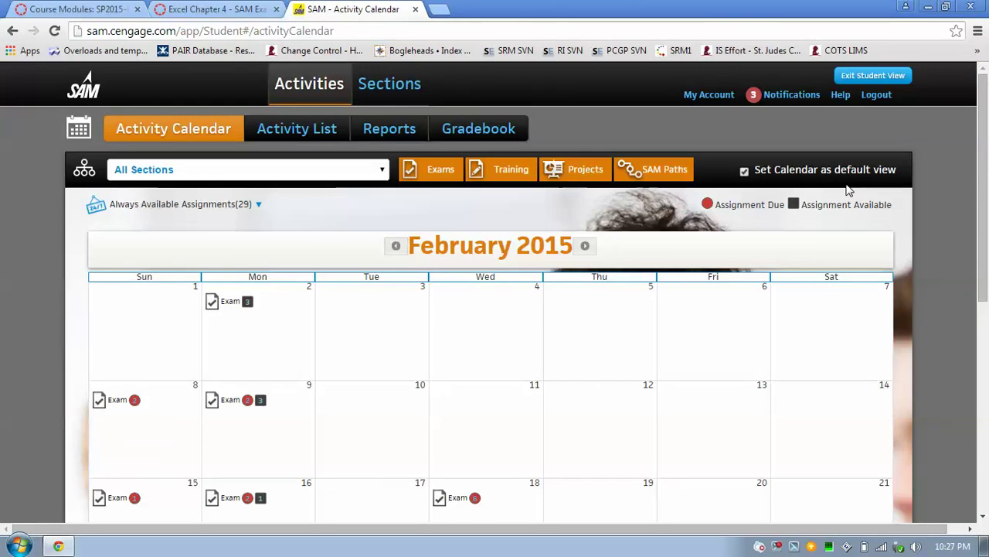
right_click(940, 49)
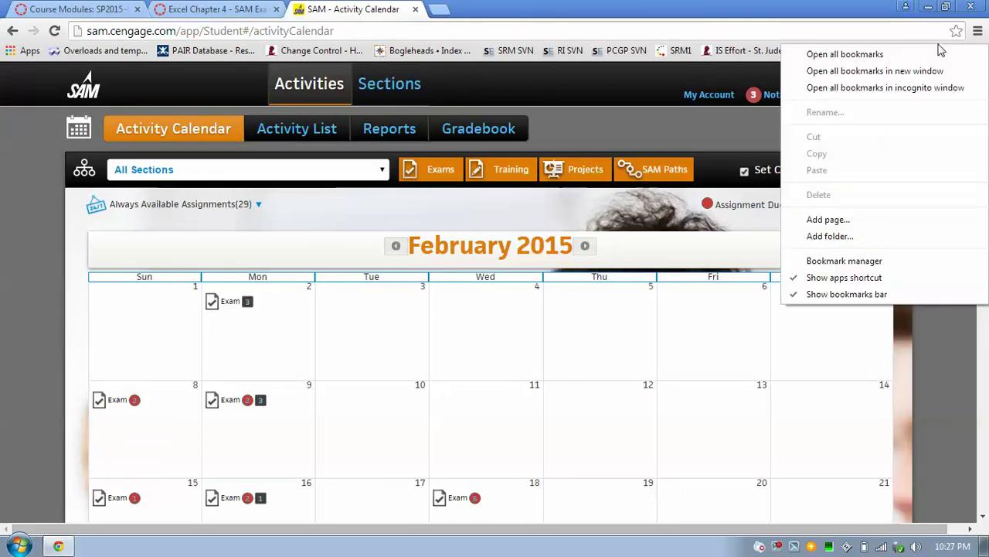
left_click(884, 295)
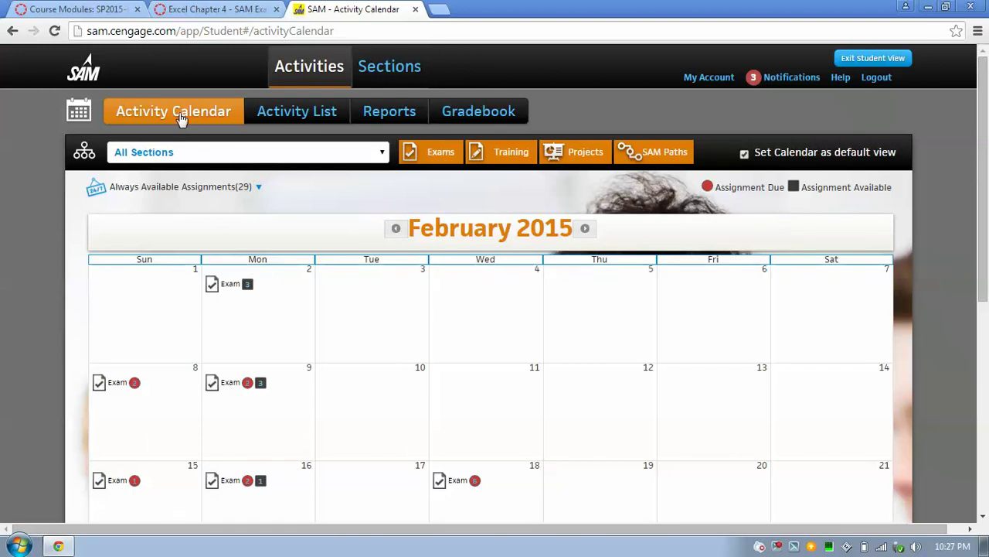
- Filter the activity list to the CSC1123 - 38 - SPRING 2015 section and start Excel Chapter 4 - Training (38)
left_click(292, 120)
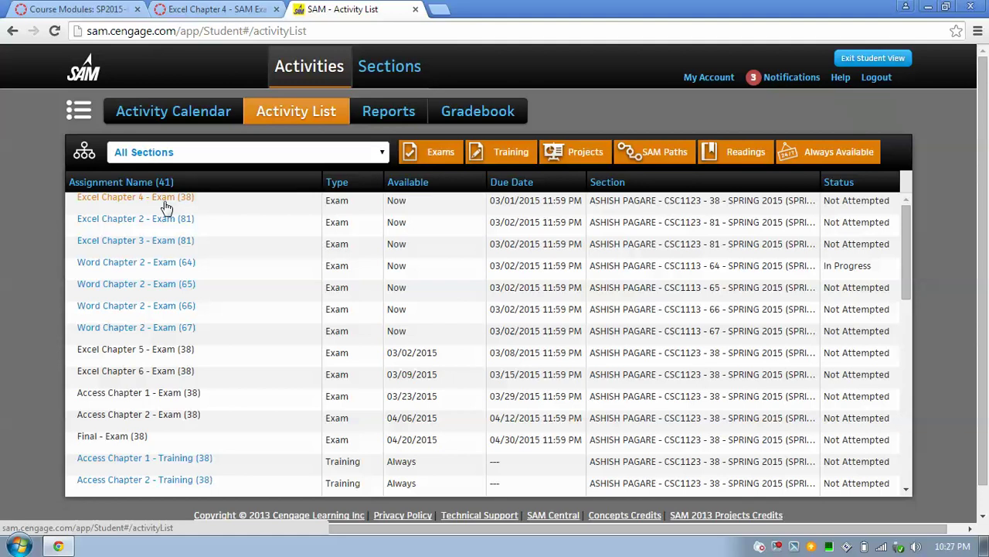
left_click(179, 155)
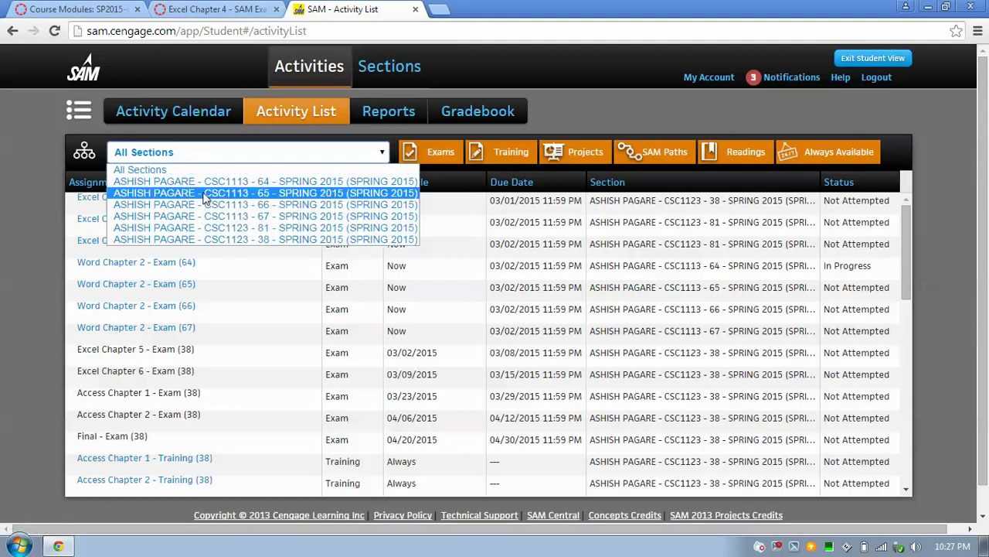
left_click(259, 239)
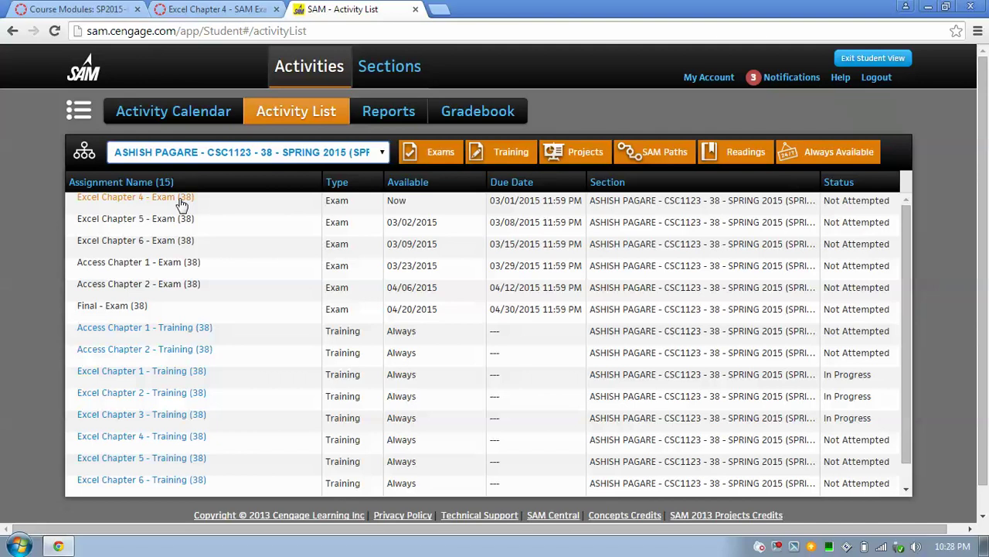
left_click(180, 438)
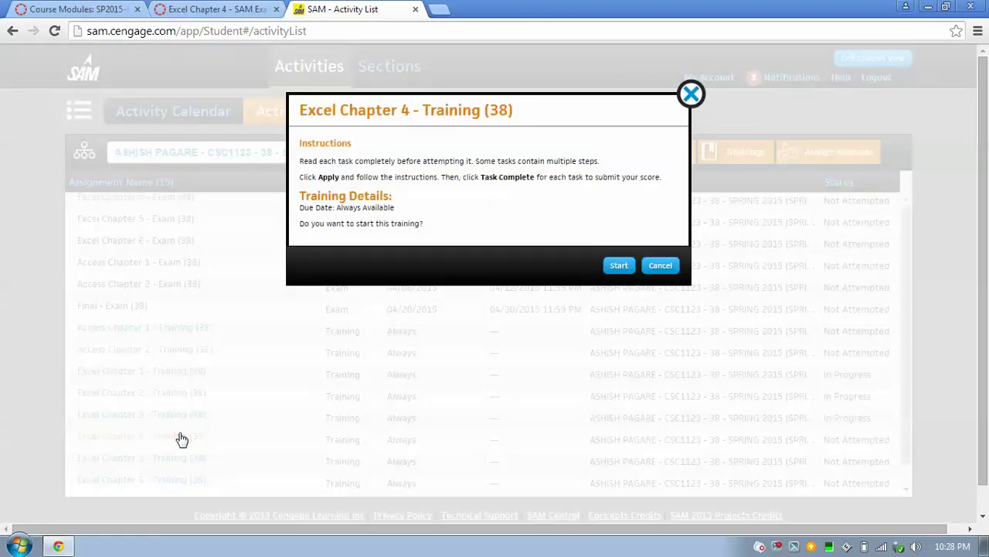
left_click(619, 267)
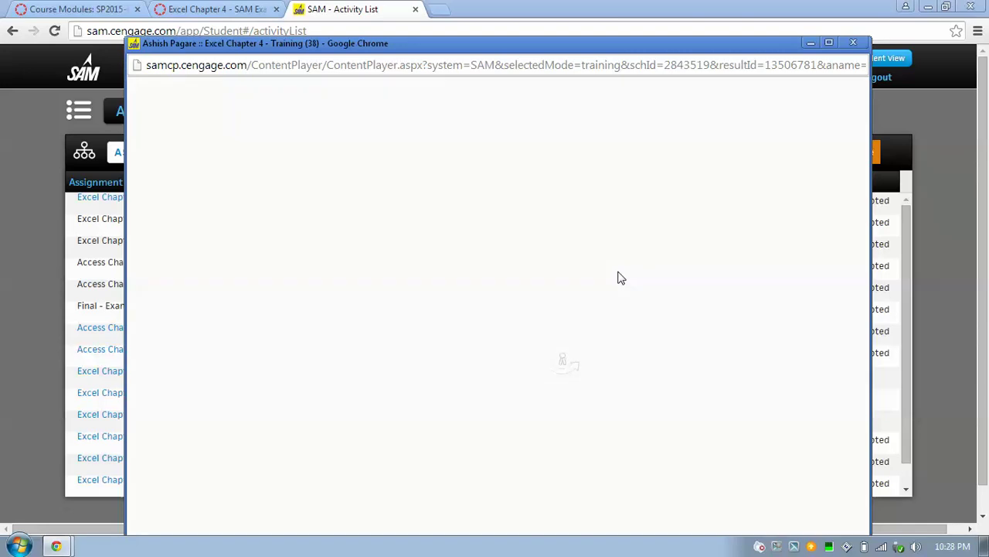
- Show the desktop and highlight the Google Chrome, Mozilla Firefox and Internet Explorer shortcuts
key("super+d")
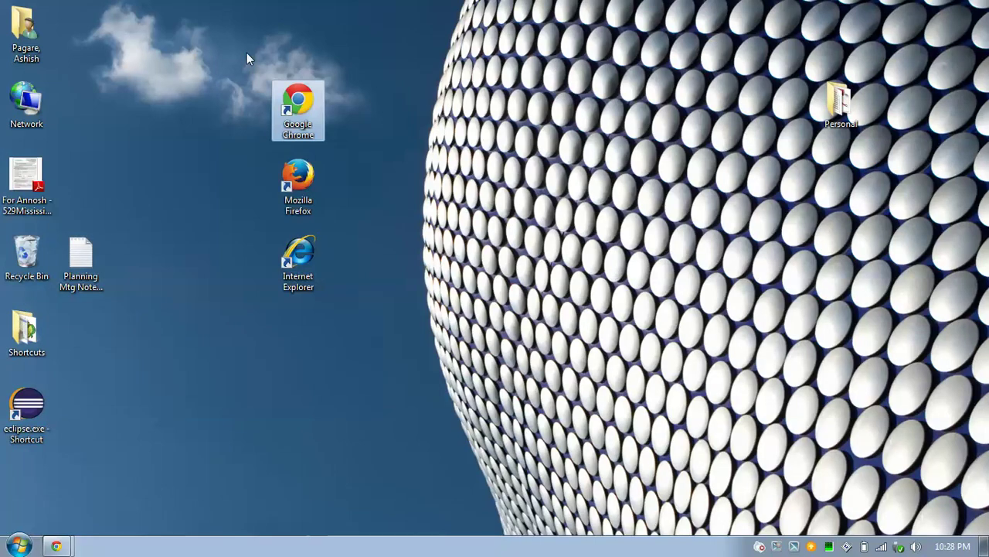
left_click_drag(246, 52, 364, 291)
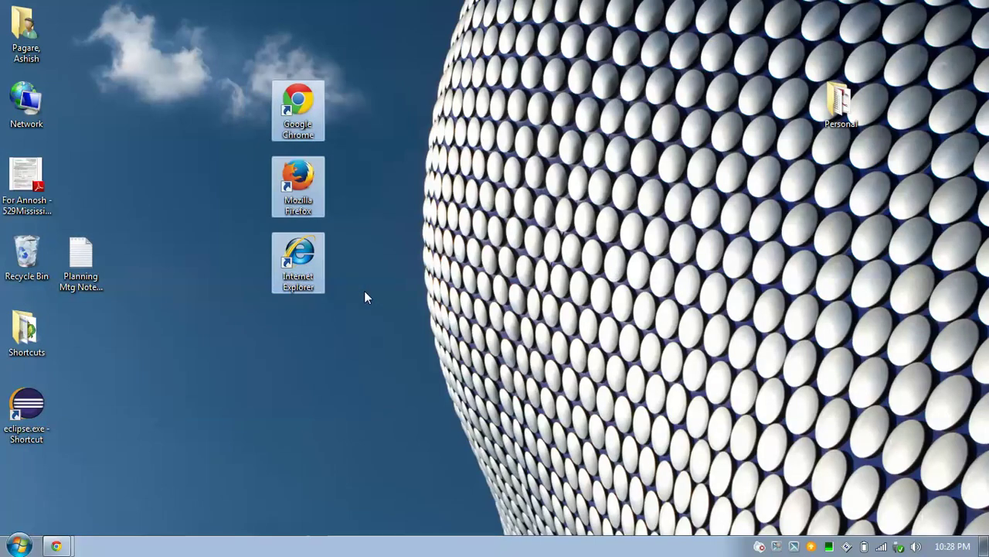
left_click(374, 122)
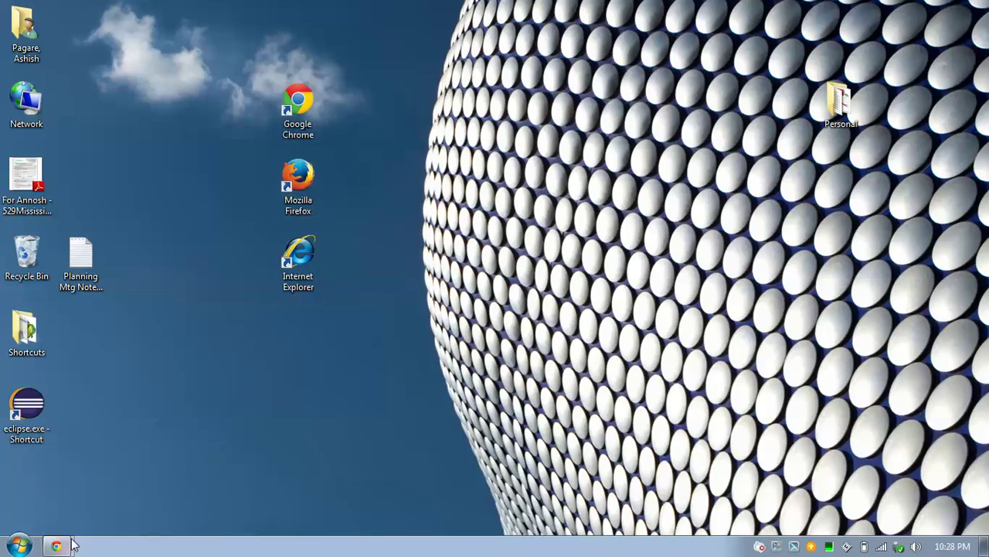
- Bring back the training window, maximize it and run the Observe demonstration for the Protect a workbook task
mouse_move(56, 546)
left_click(80, 495)
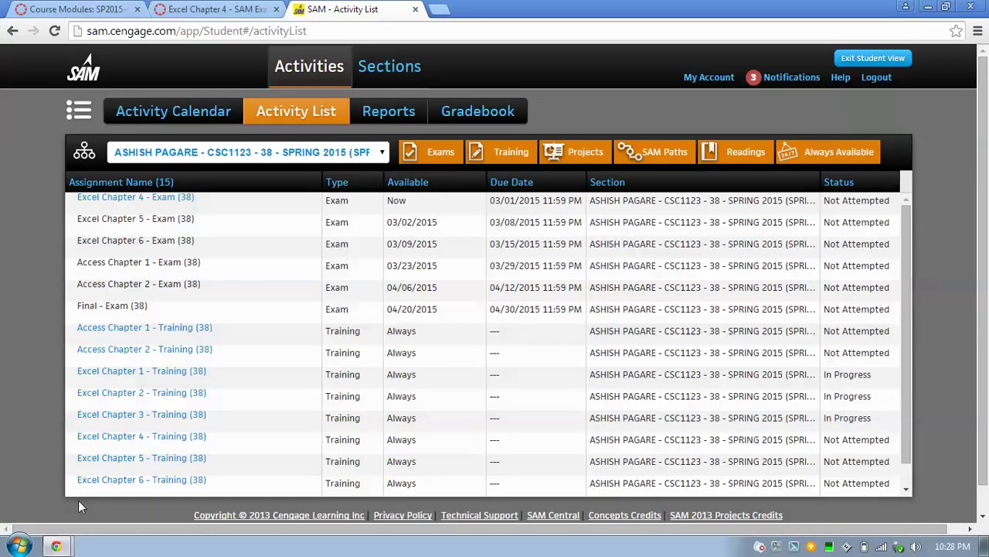
left_click(113, 516)
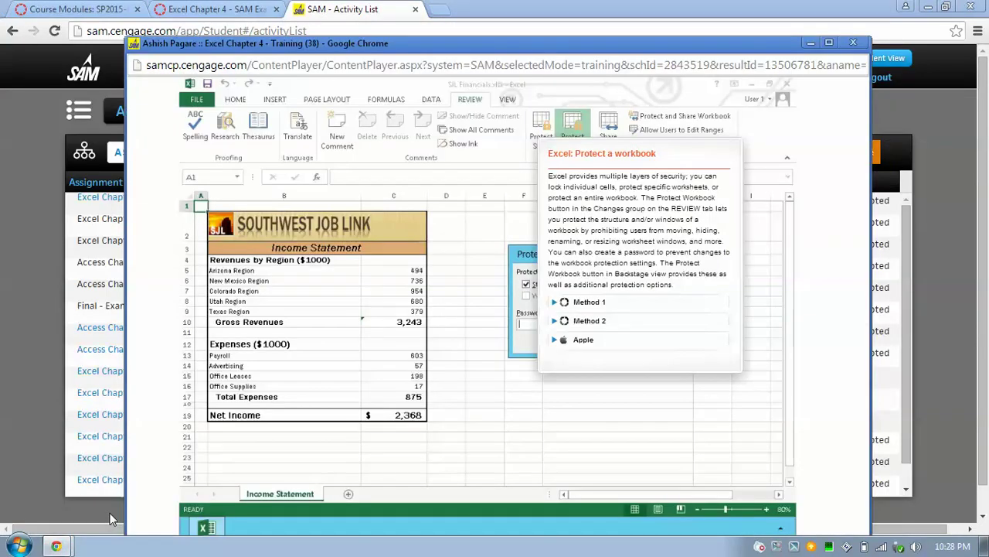
left_click(830, 44)
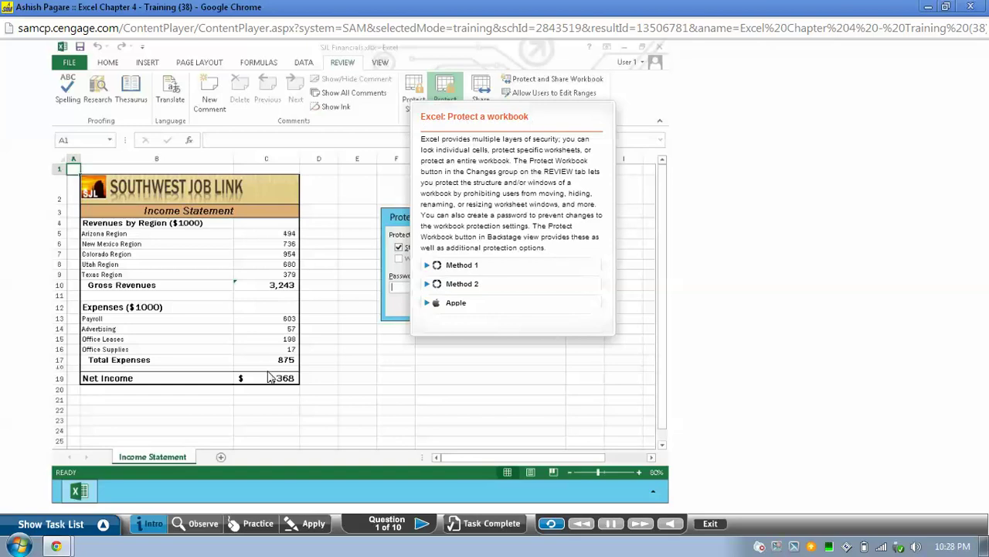
left_click(195, 525)
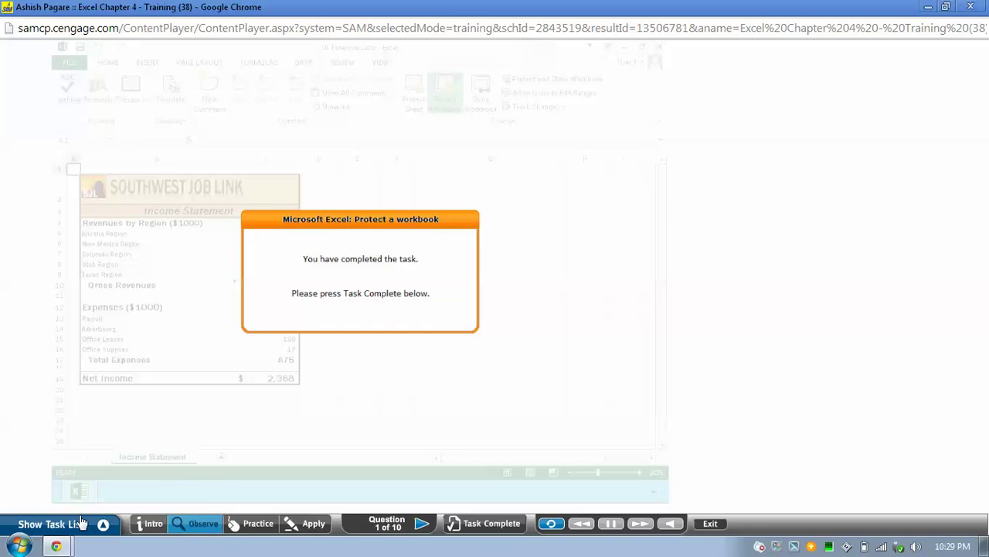
- Look through the training's task list and open the Name a range task
left_click(102, 524)
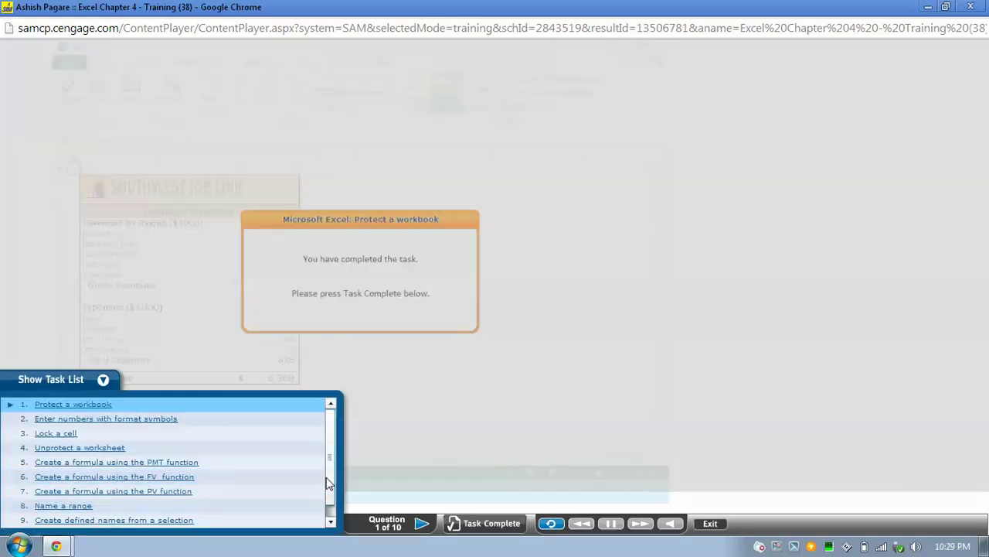
scroll(331, 459, "down", 1)
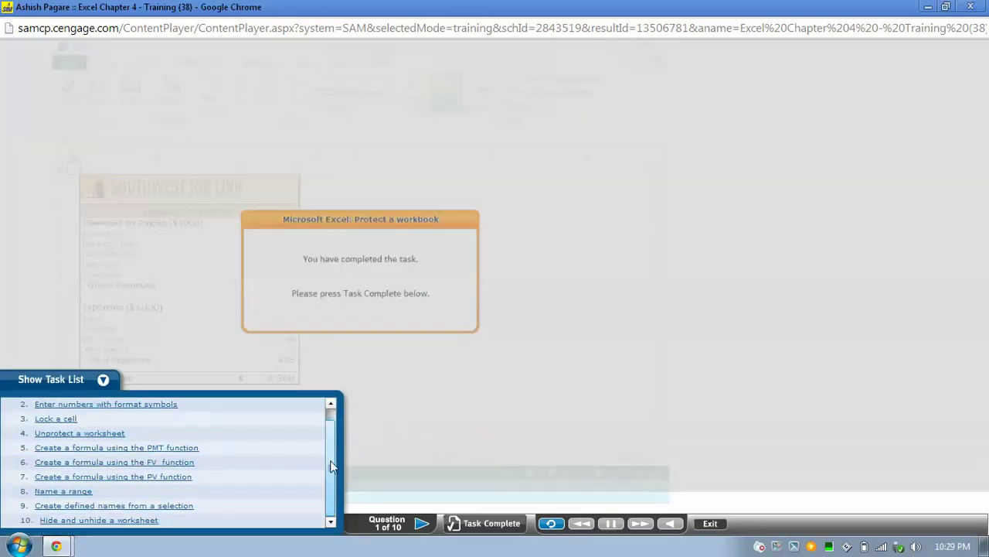
left_click(73, 493)
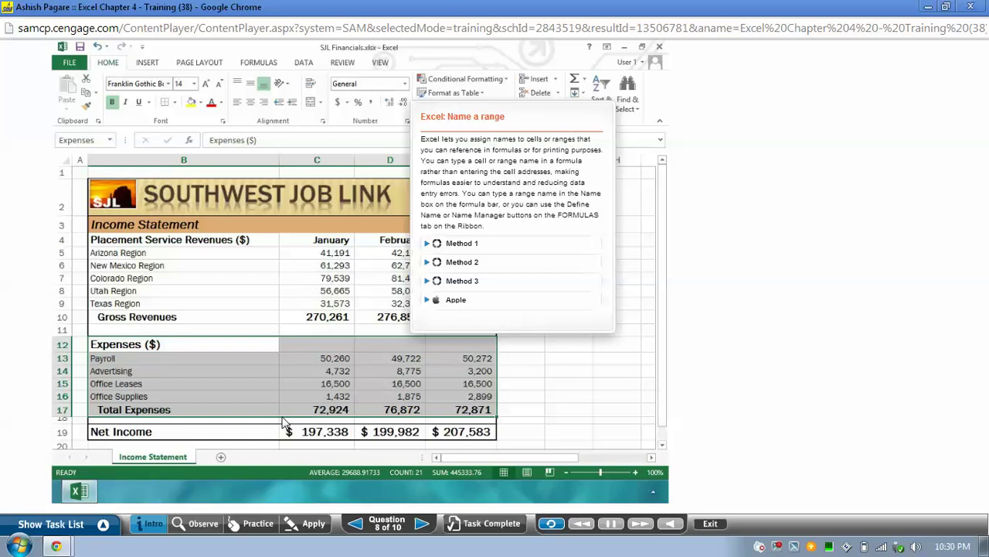
- Complete the Name a range task in Practice mode by naming the selected expenses range Expenses
left_click(252, 524)
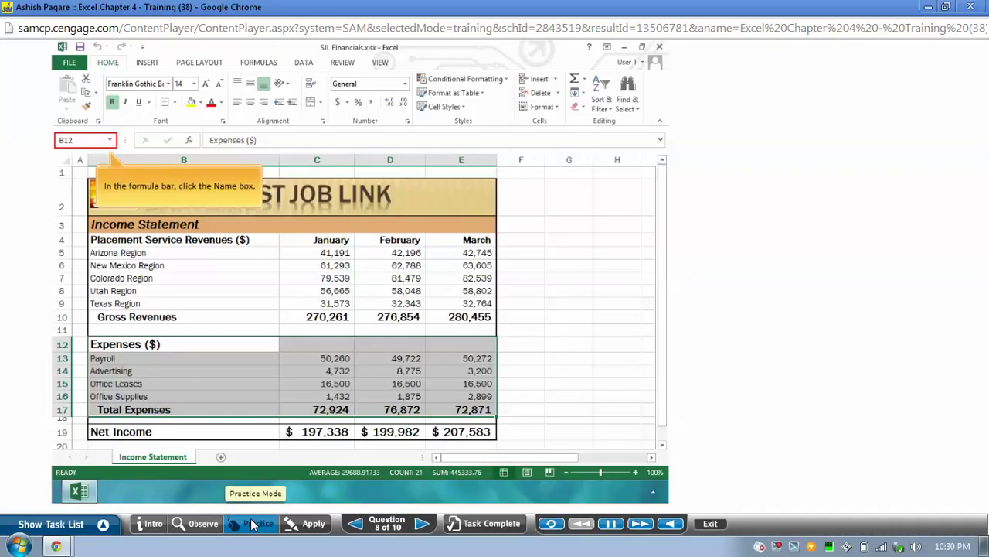
left_click(87, 141)
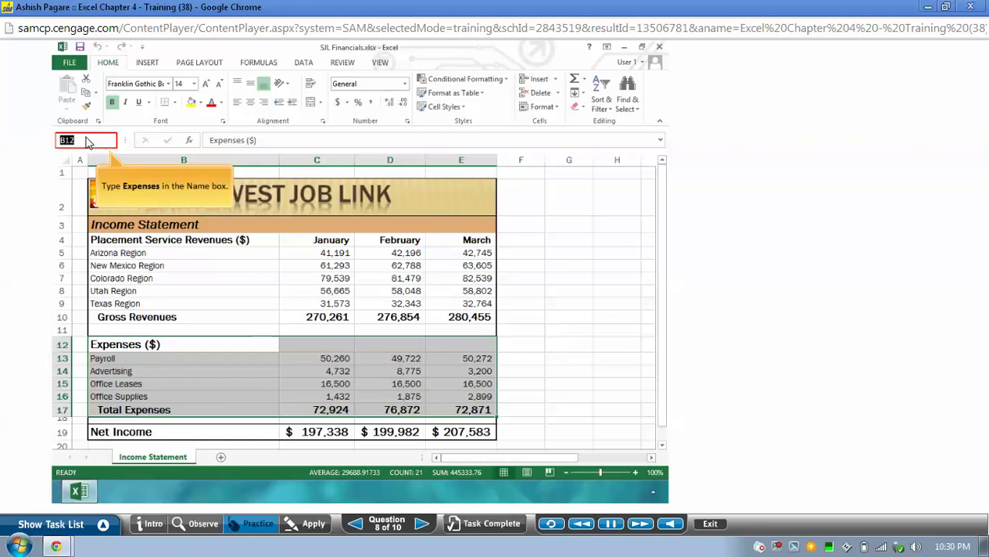
type("Expenses")
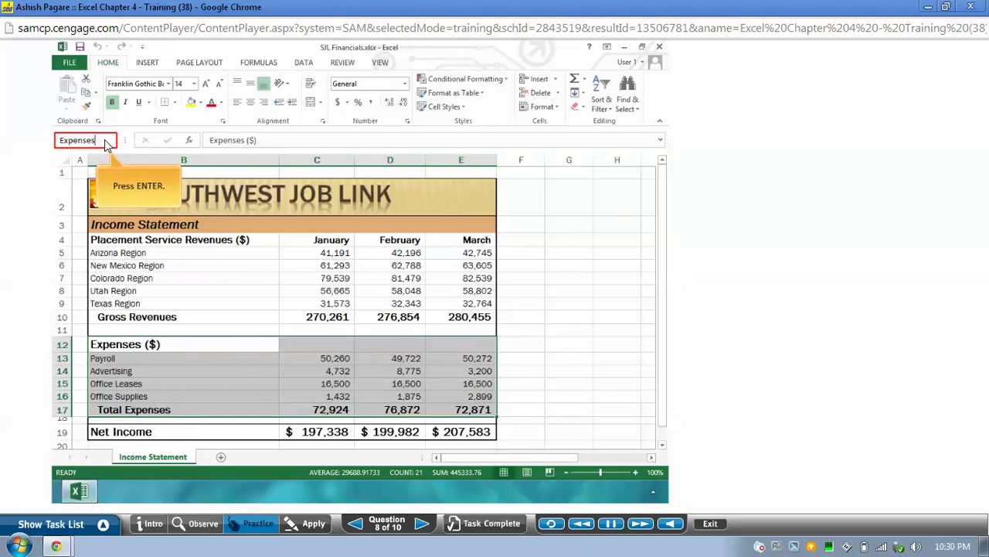
key("Return")
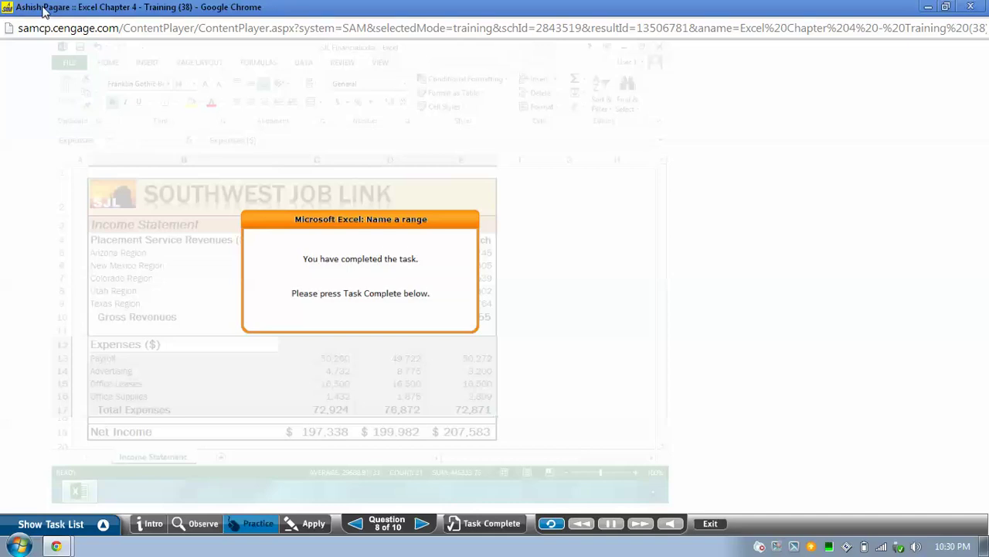
left_click_drag(43, 7, 280, 154)
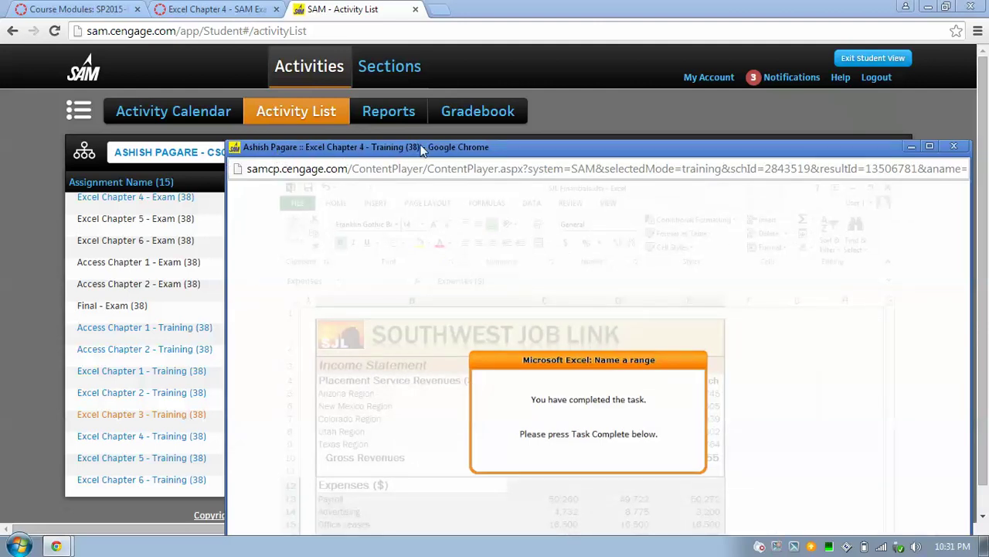
left_click_drag(421, 149, 294, 85)
double_click(293, 85)
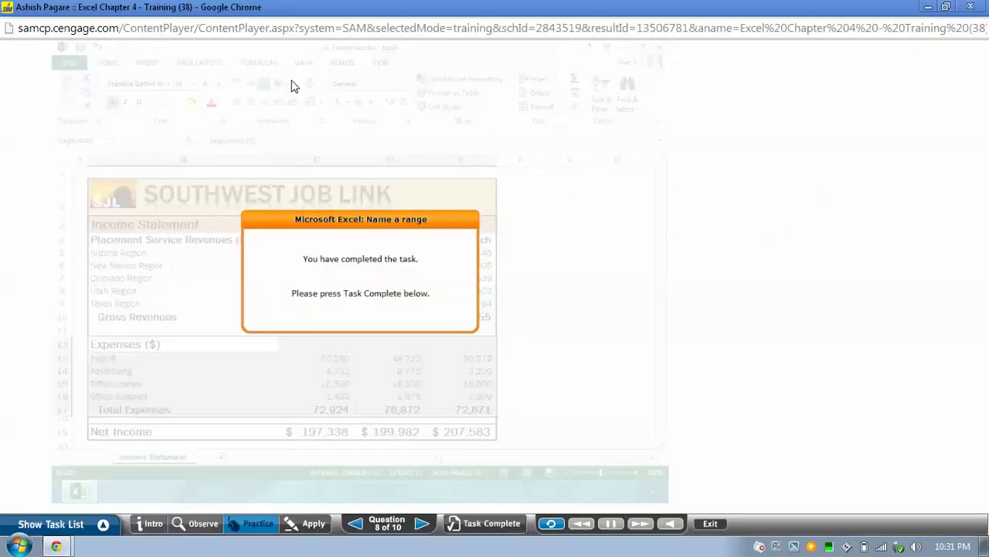
- Exit the training despite its unfinished tasks and close the task summary
left_click(710, 524)
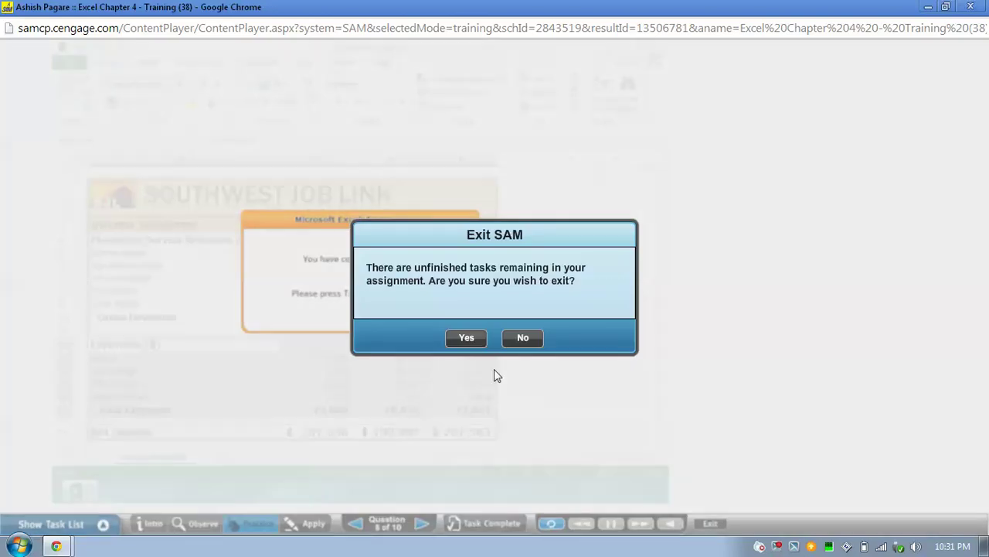
left_click(467, 339)
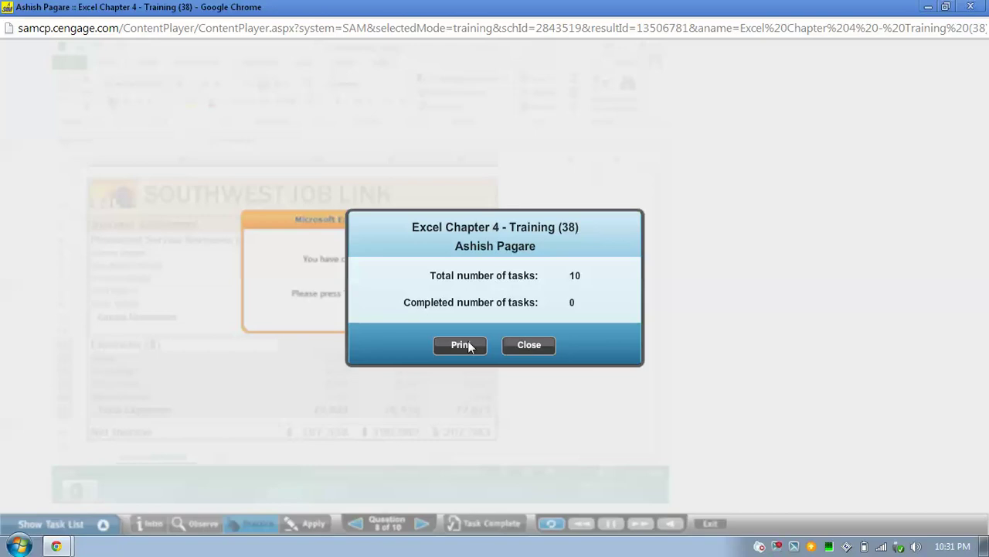
left_click(535, 342)
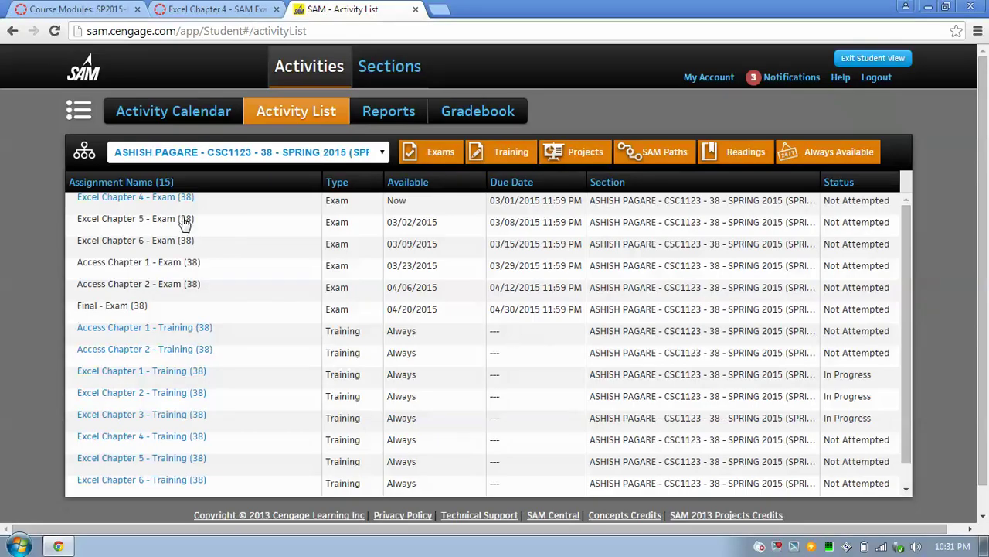
- Open Excel Chapter 4 - Exam (38), review its incorrect-action and retake limits, and start the exam in a maximized window
left_click(165, 198)
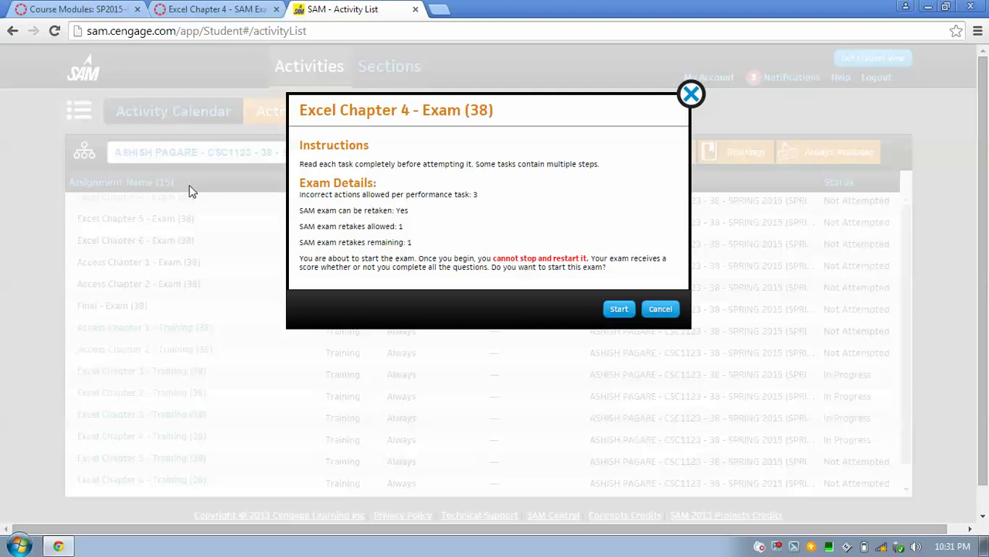
double_click(477, 195)
left_click_drag(465, 199, 347, 195)
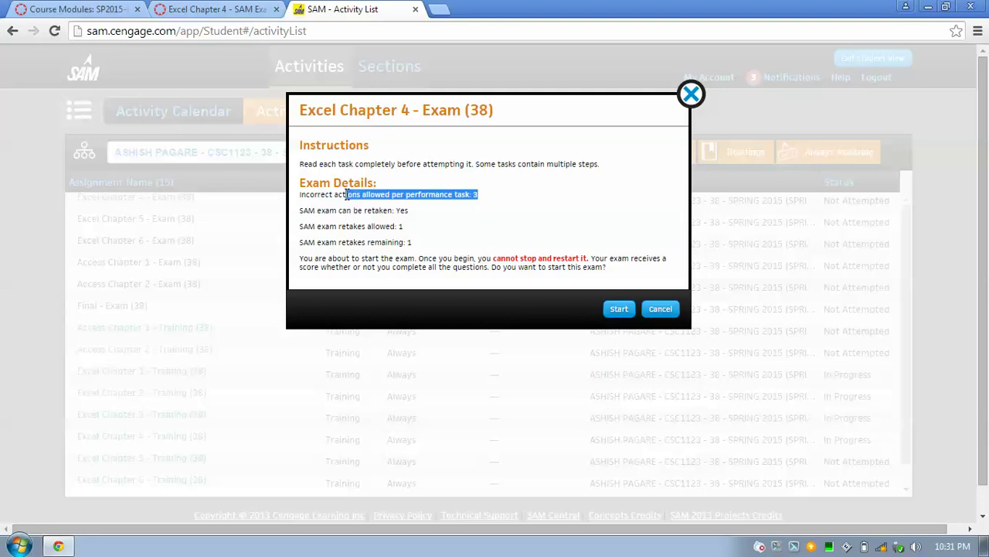
triple_click(391, 215)
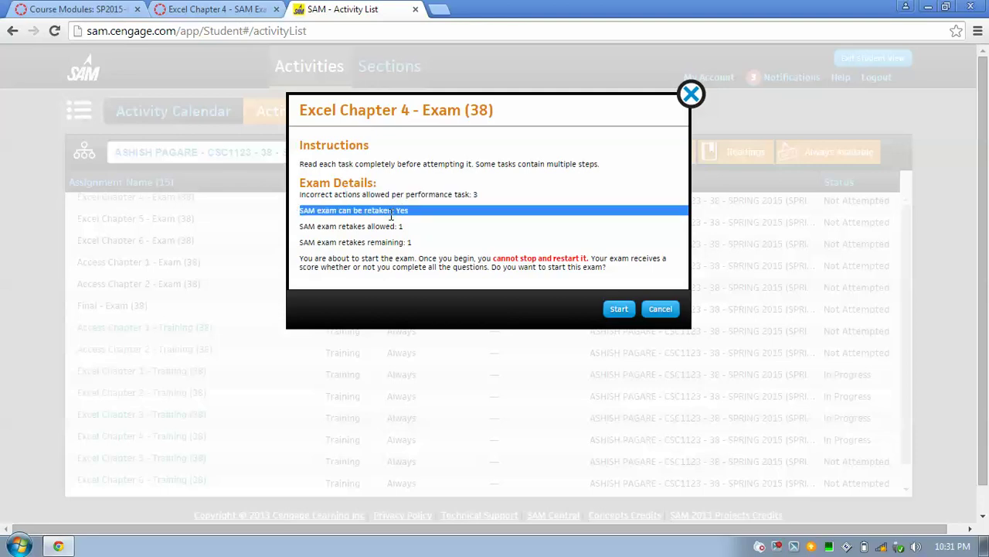
left_click(391, 215)
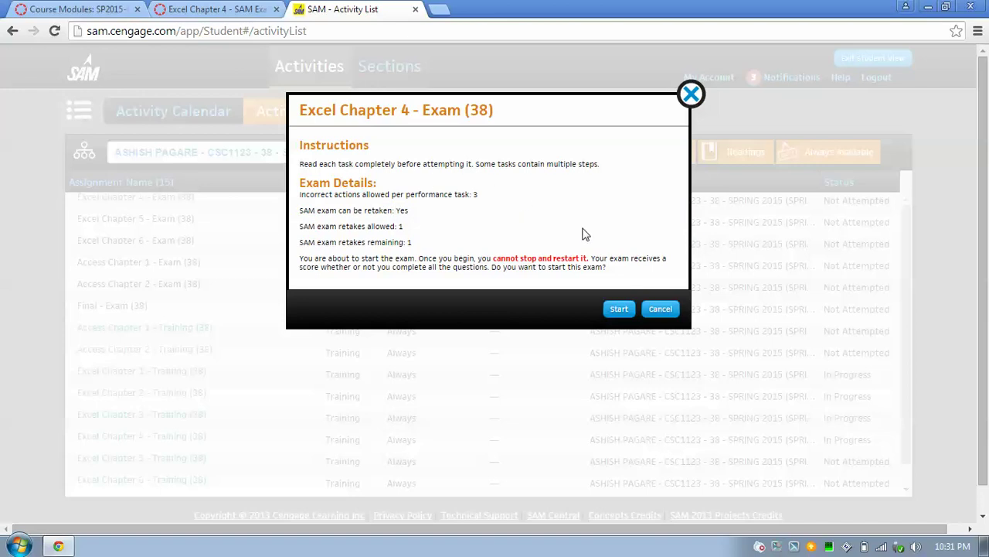
left_click(619, 309)
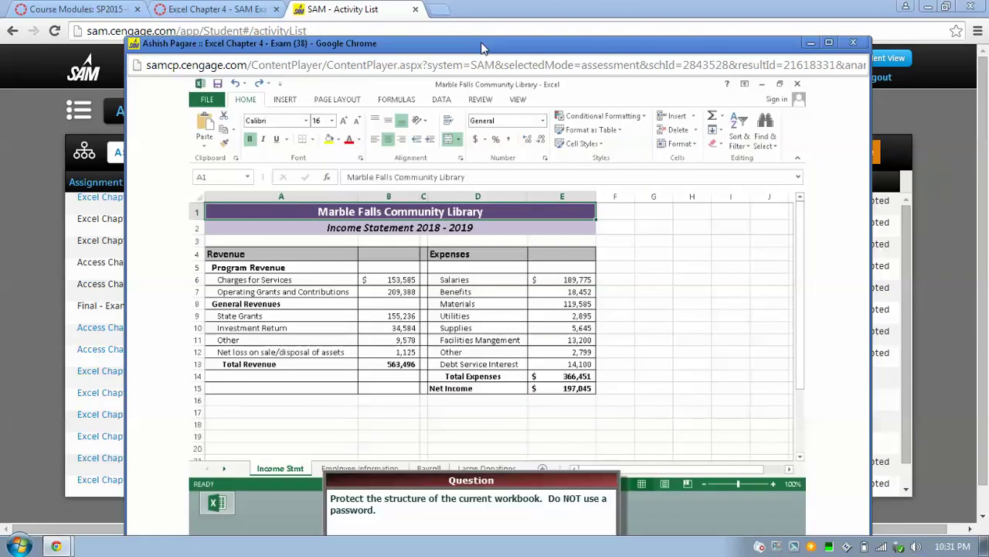
double_click(481, 43)
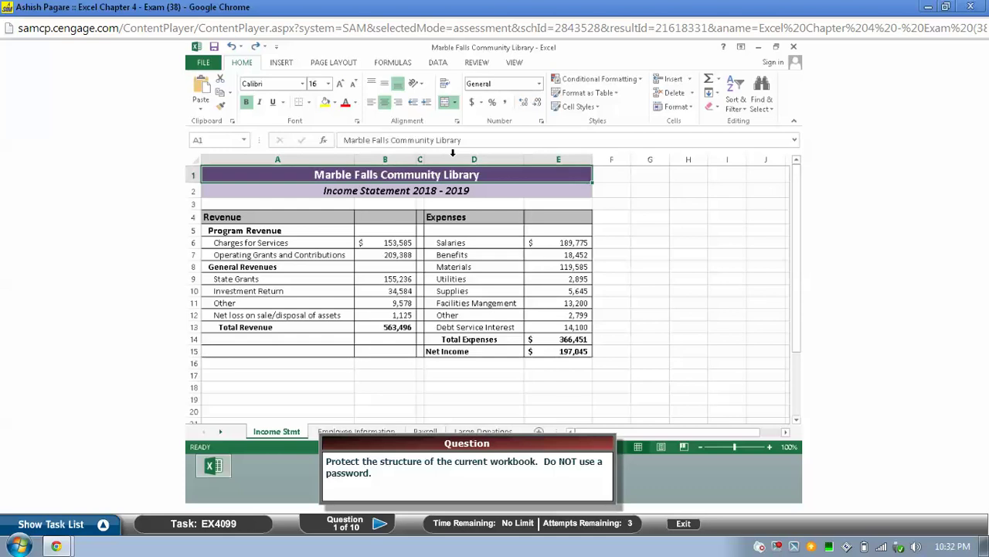
- Try answering the workbook protection question with Protect Sheet and choose to retry the item
left_click(477, 63)
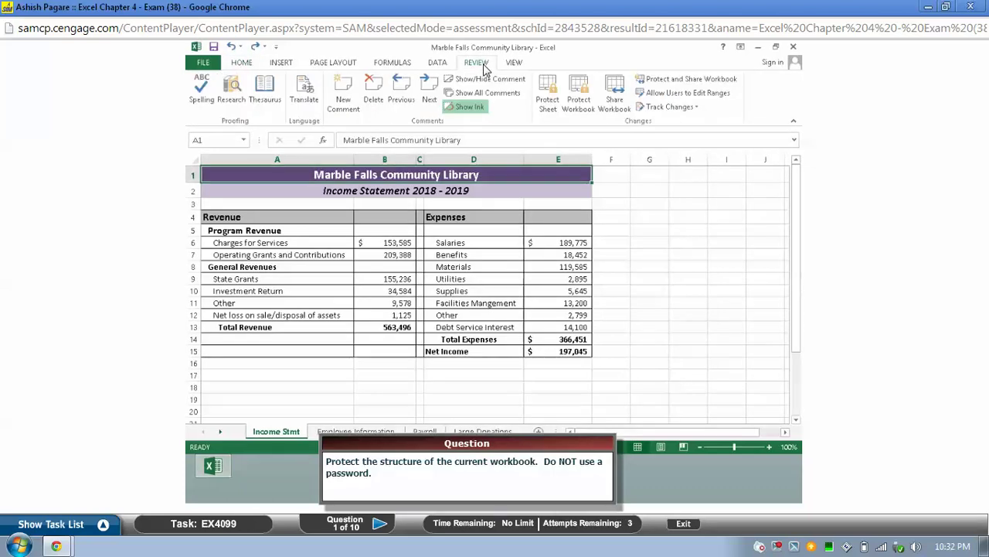
left_click(546, 91)
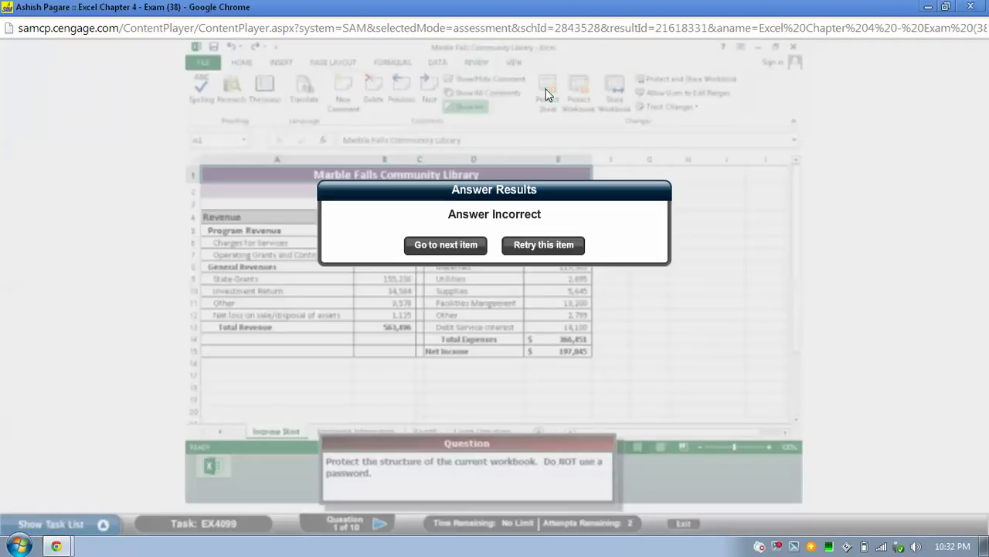
left_click(559, 256)
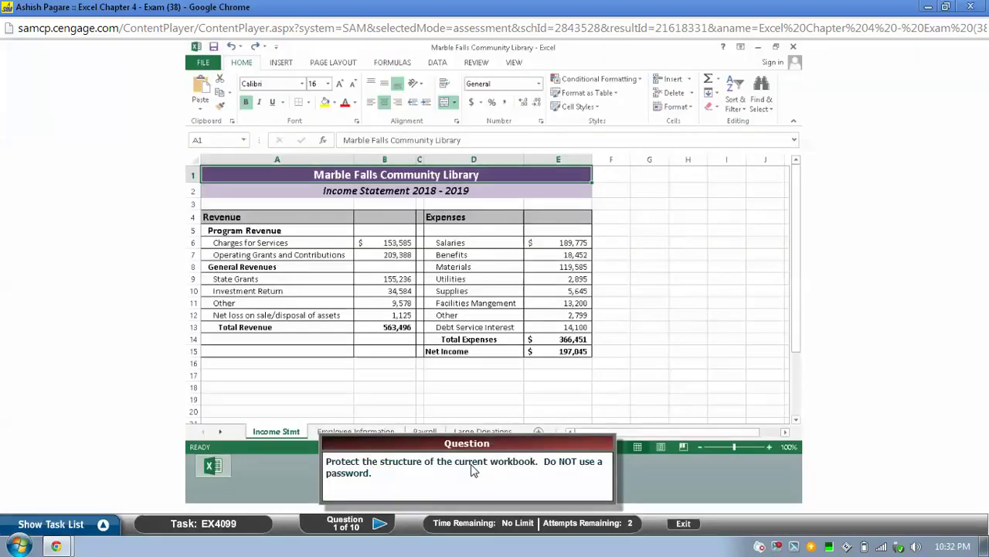
- Protect the structure of the Marble Falls Community Library workbook without setting a password
left_click(475, 65)
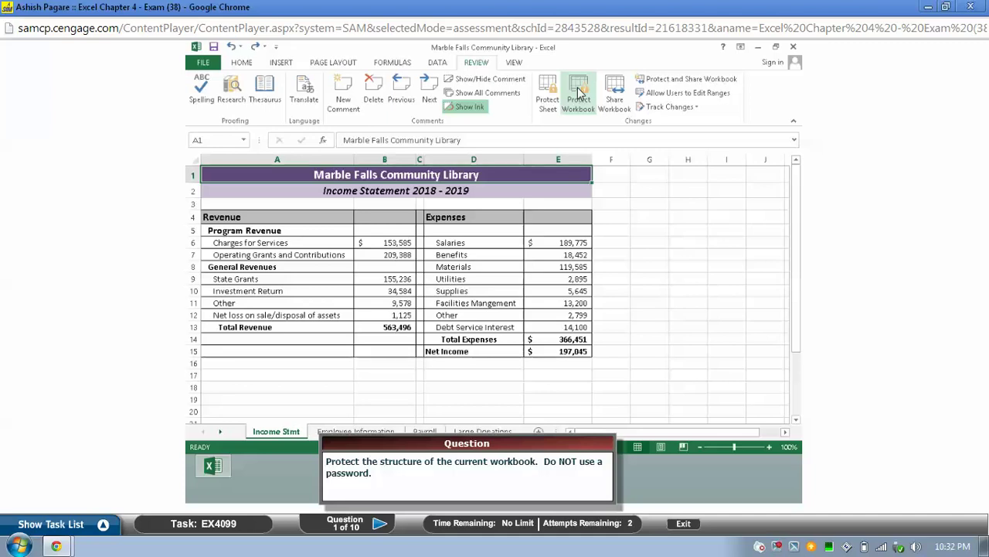
left_click(579, 91)
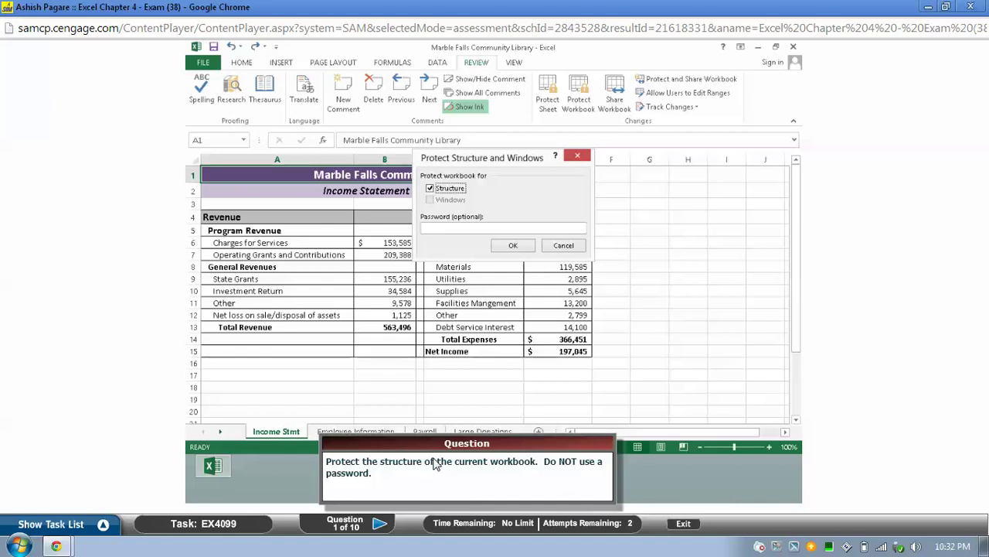
left_click(520, 246)
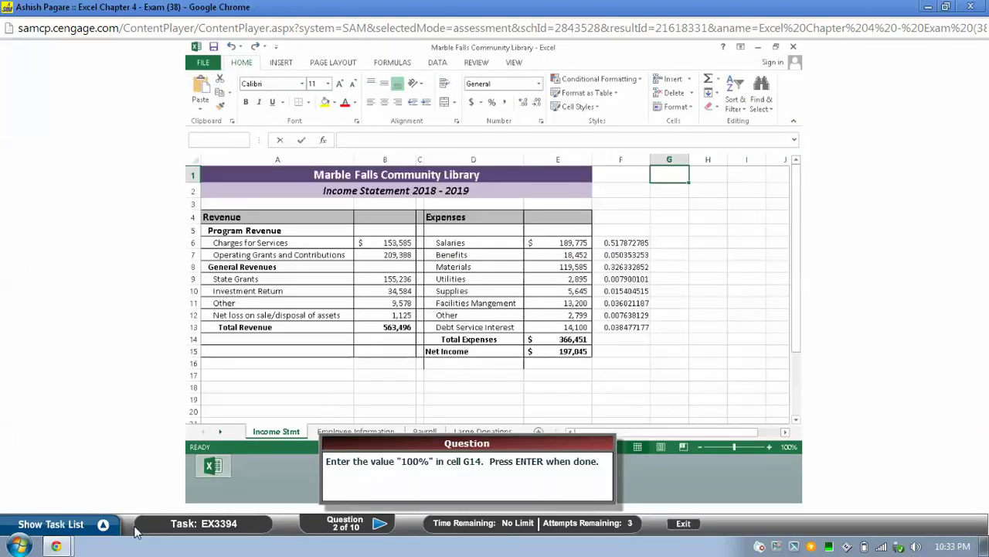
- Look through the exam's task list and open the Hide and unhide a worksheet task
left_click(108, 532)
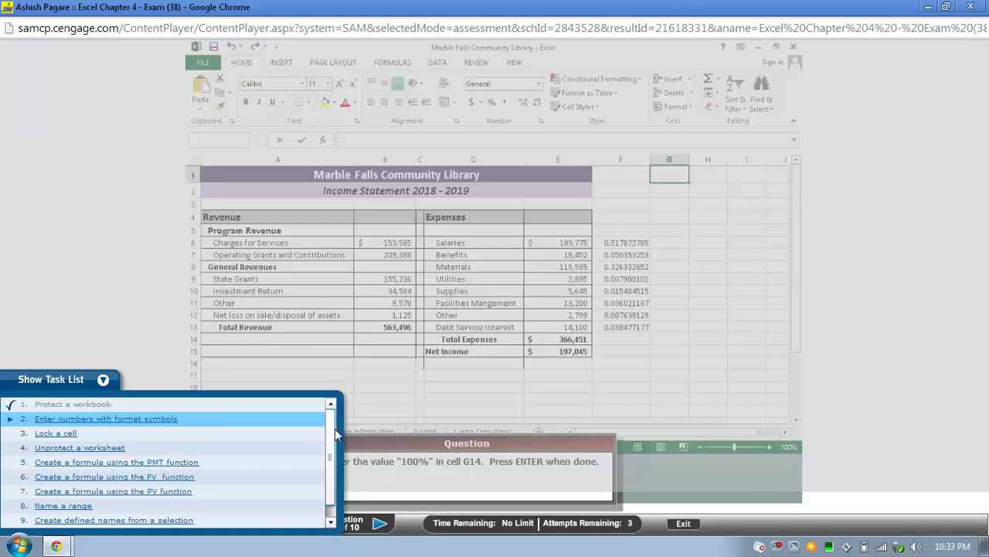
scroll(335, 428, "down", 1)
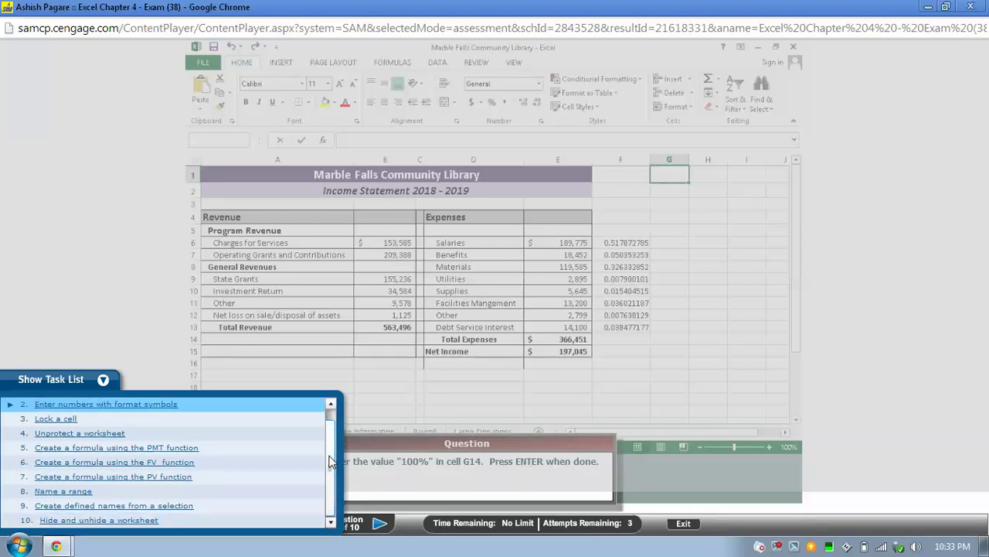
left_click(132, 522)
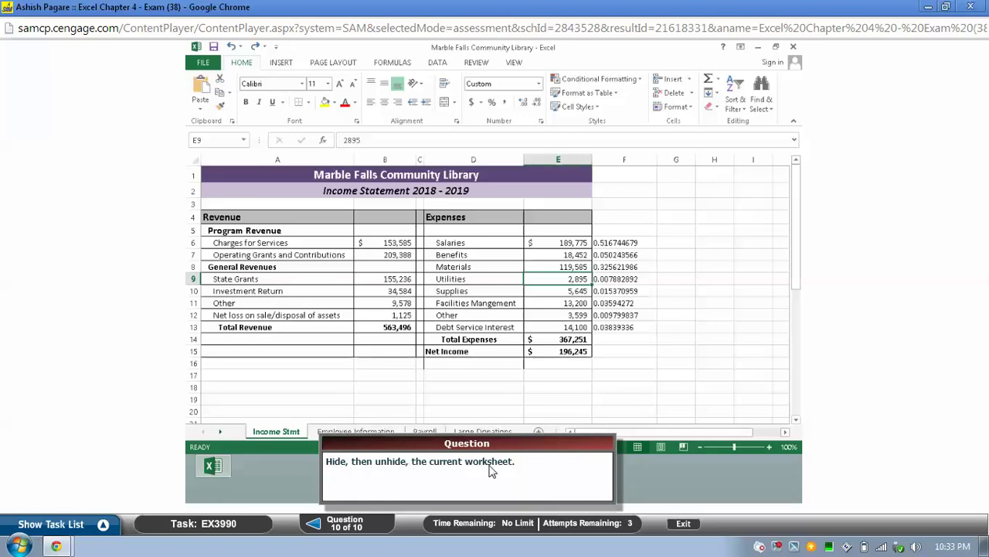
- Complete the task by hiding the Income Stmt worksheet and unhiding it again, retrying the item after a wrong attempt
left_click(520, 66)
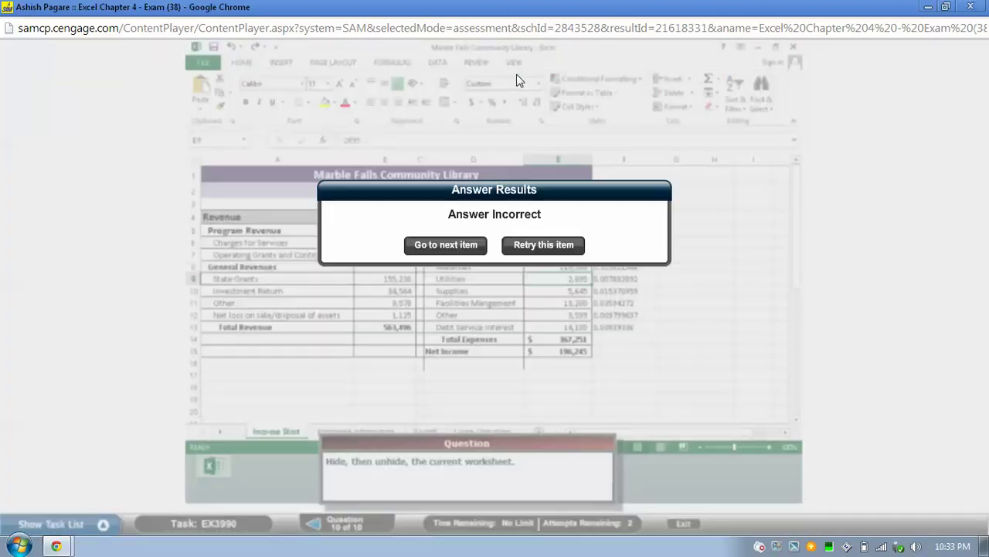
left_click(544, 246)
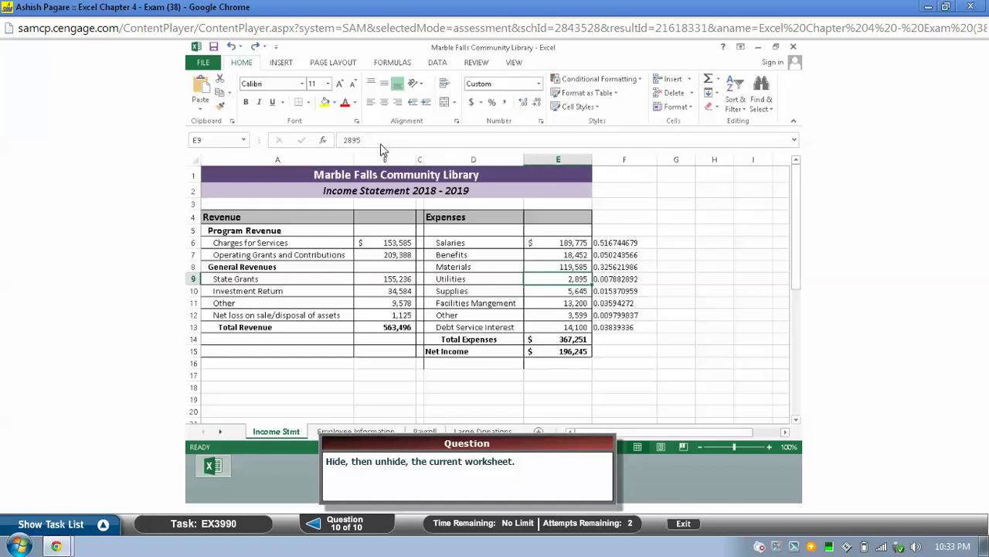
right_click(278, 434)
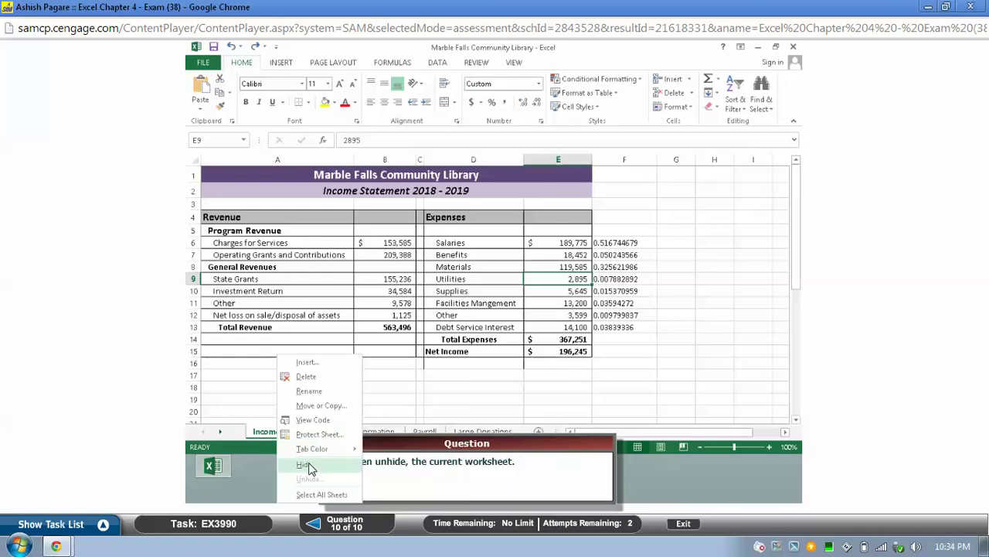
left_click(305, 464)
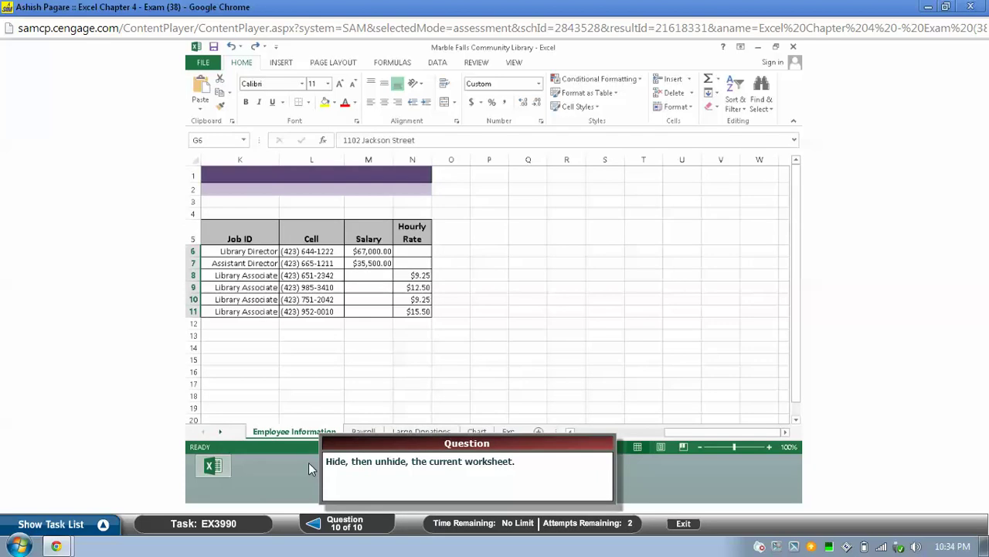
right_click(276, 435)
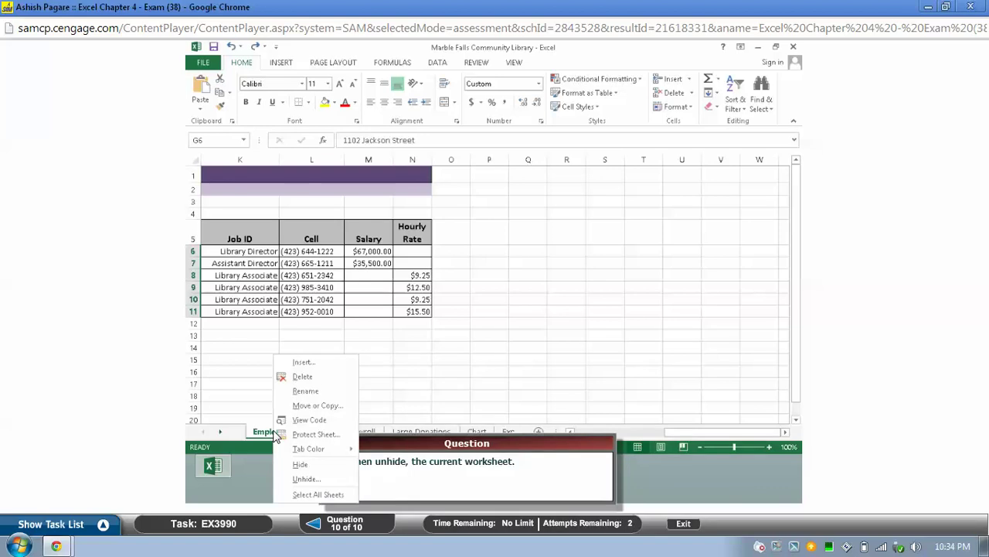
left_click(312, 478)
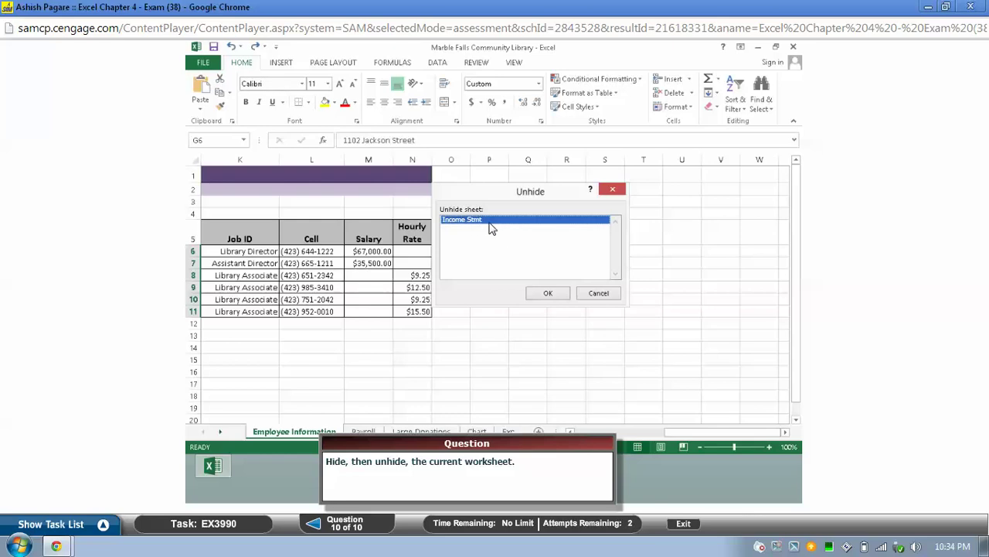
left_click(546, 293)
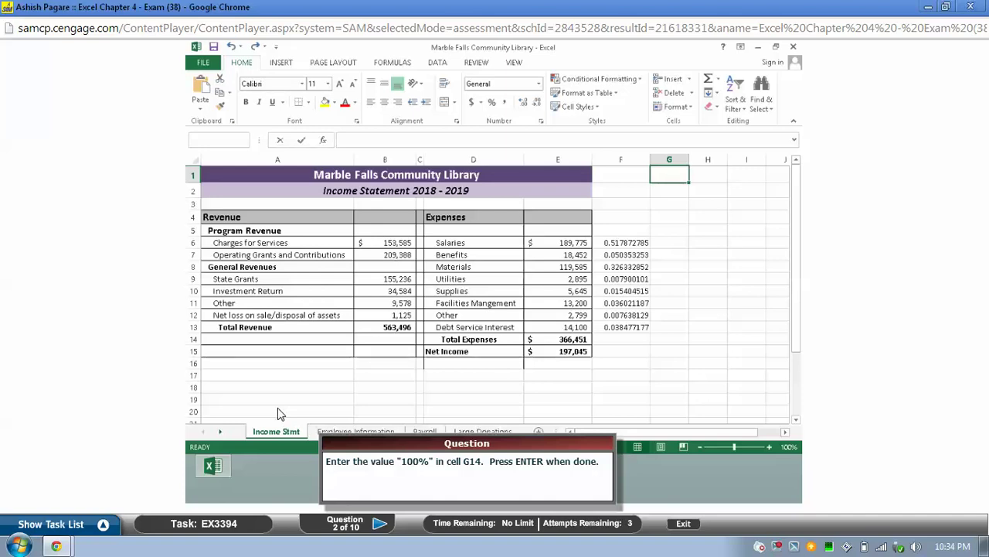
- Exit the exam despite its unfinished tasks and close the score summary
left_click(685, 524)
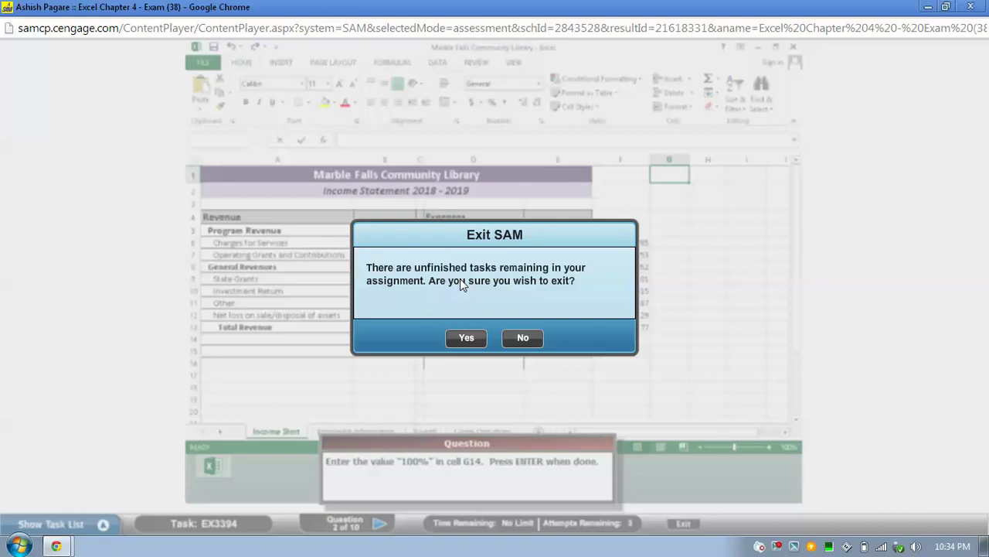
left_click(467, 338)
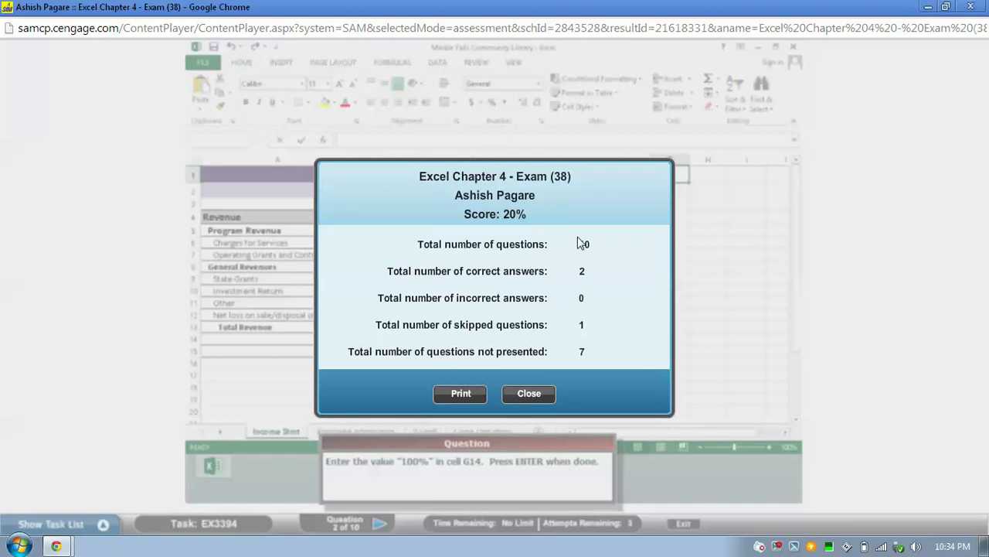
left_click(537, 397)
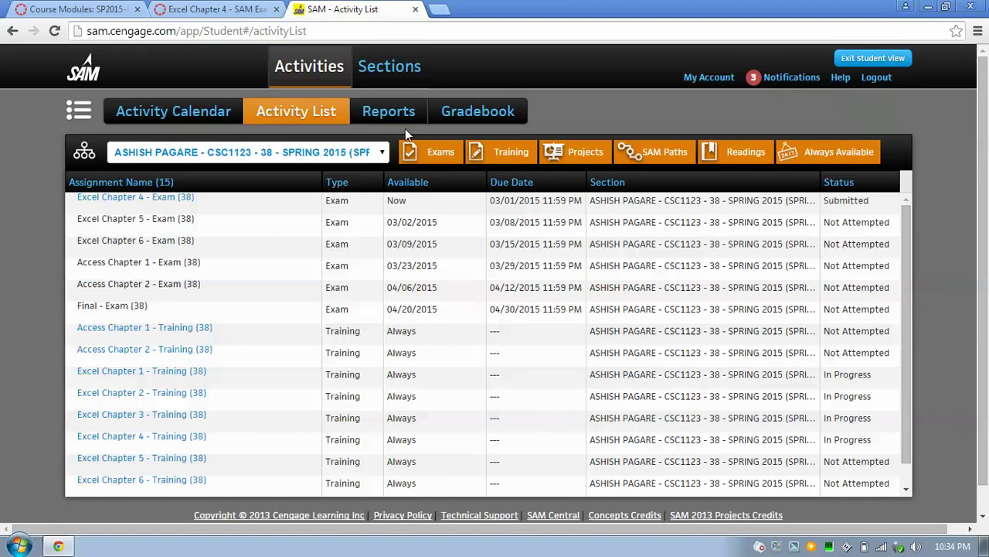
- Check the list of submitted exam and training reports, and return to the activity list
left_click(391, 114)
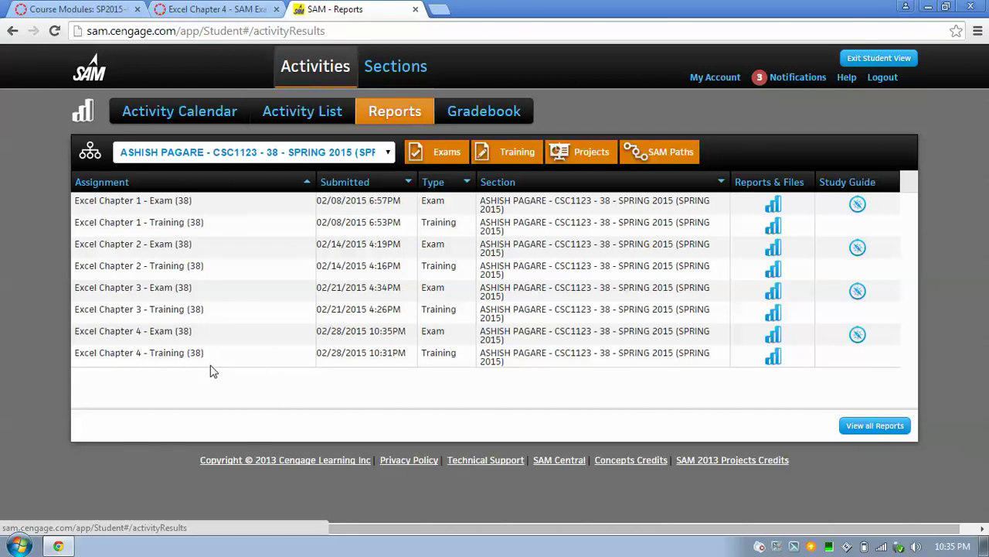
left_click(298, 124)
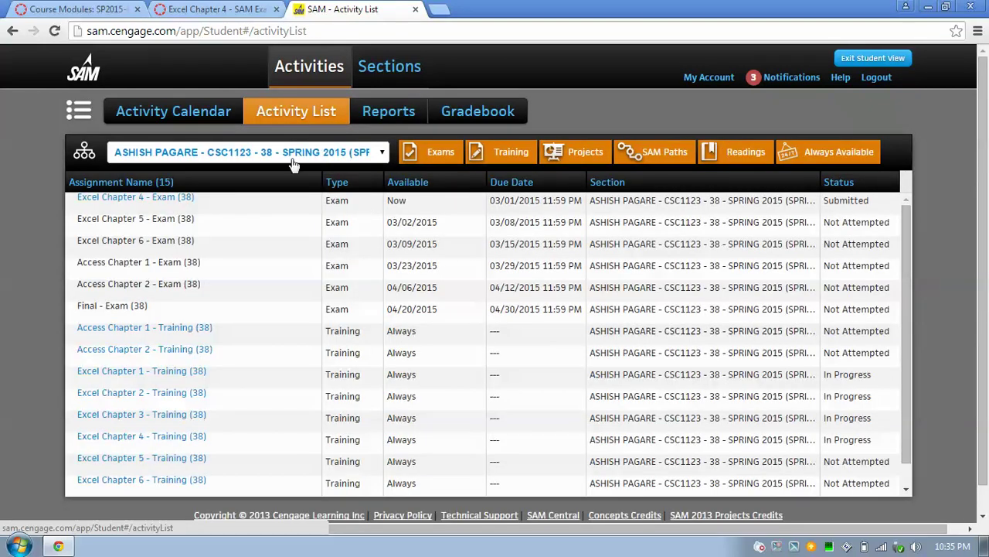
- Switch to the Excel Chapter 4 - SAM Exam assignment in Canvas and view the instructor's contact details on the course home page
left_click(226, 8)
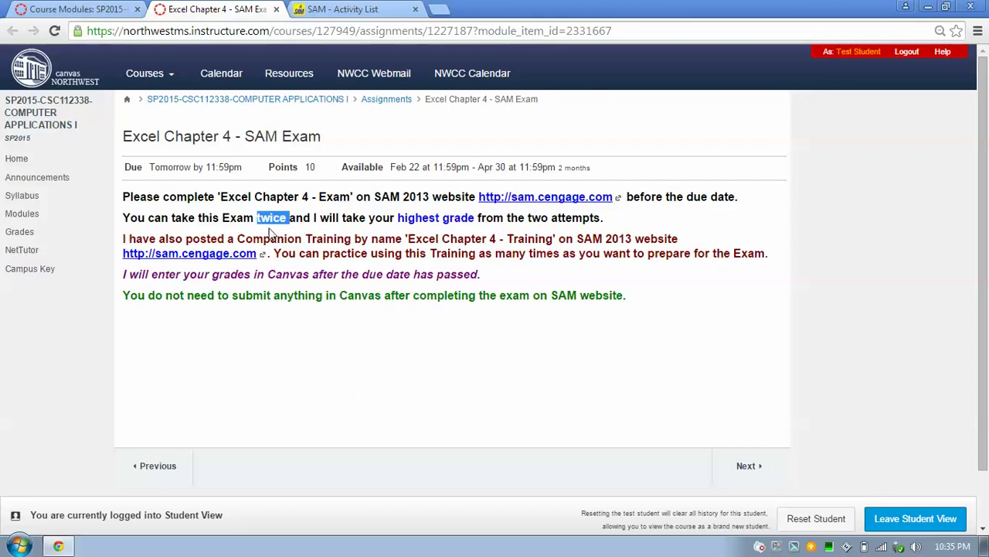
left_click(391, 335)
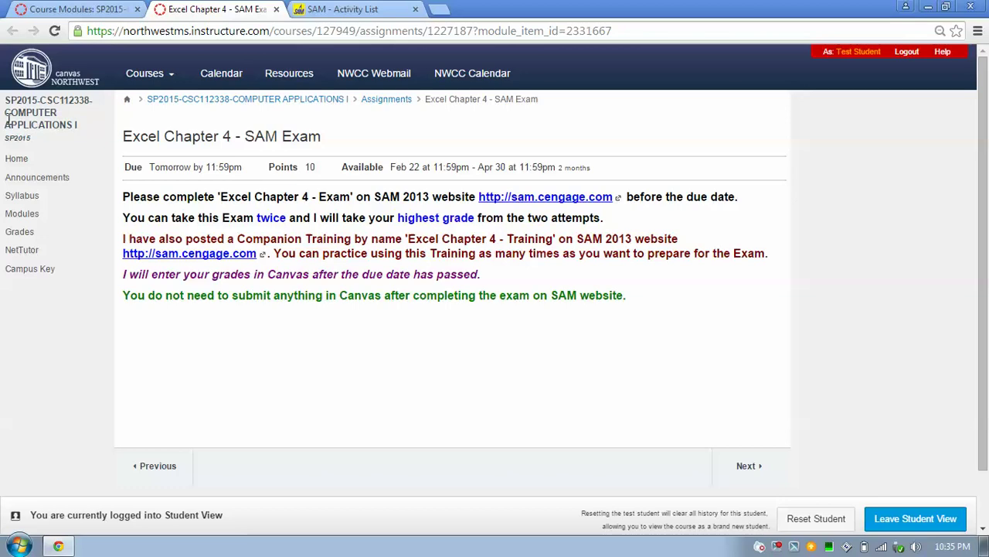
left_click(15, 160)
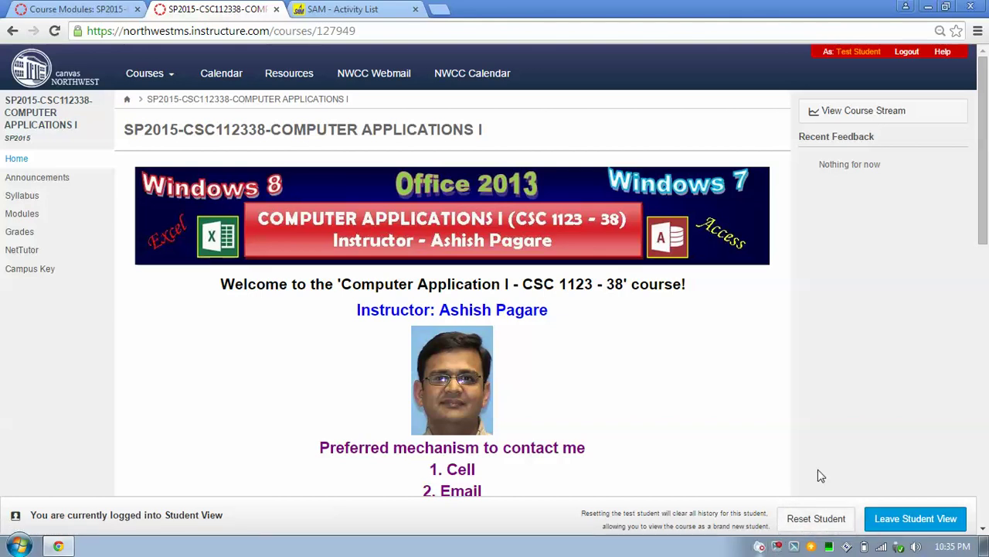
left_click(984, 530)
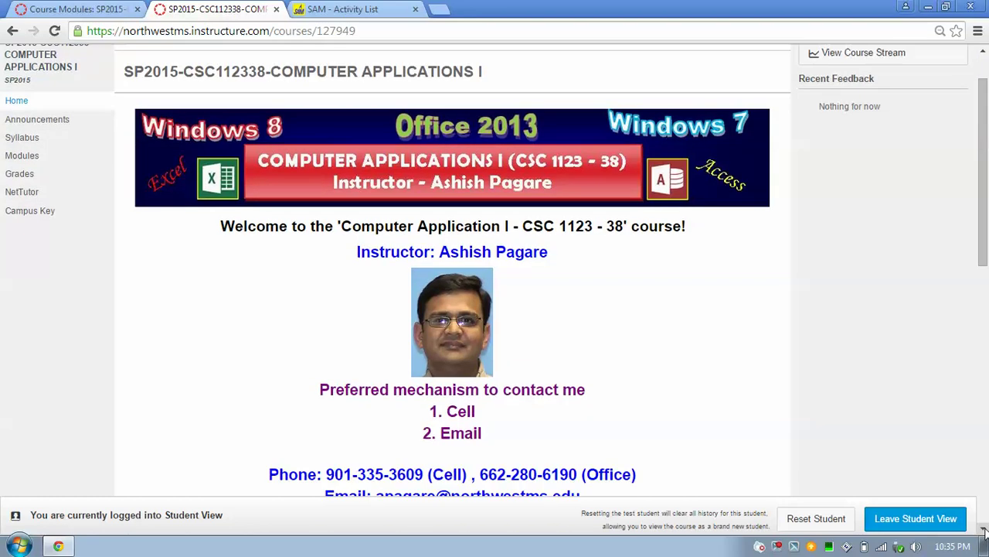